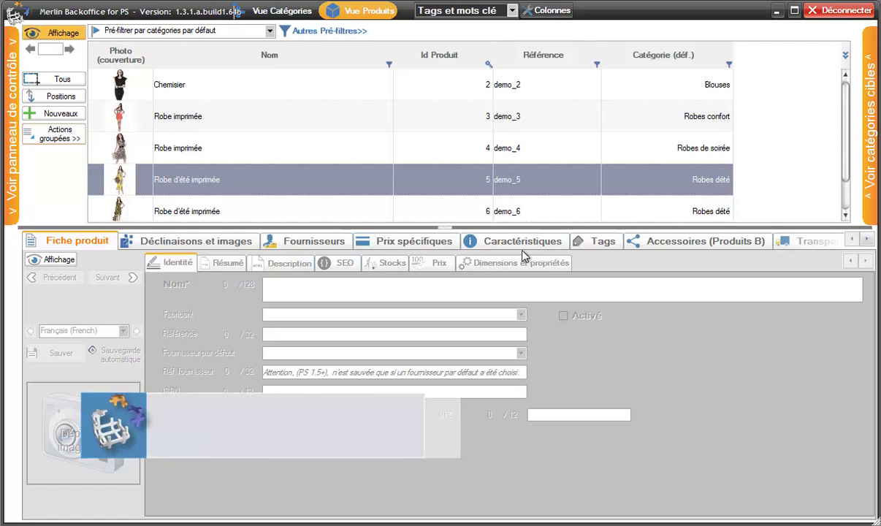
Open the column configuration for the Tags et mots clé view and add the Liste des tags (texte) field to the product columns.
{"action": "left_click", "coordinate": [543, 10]}
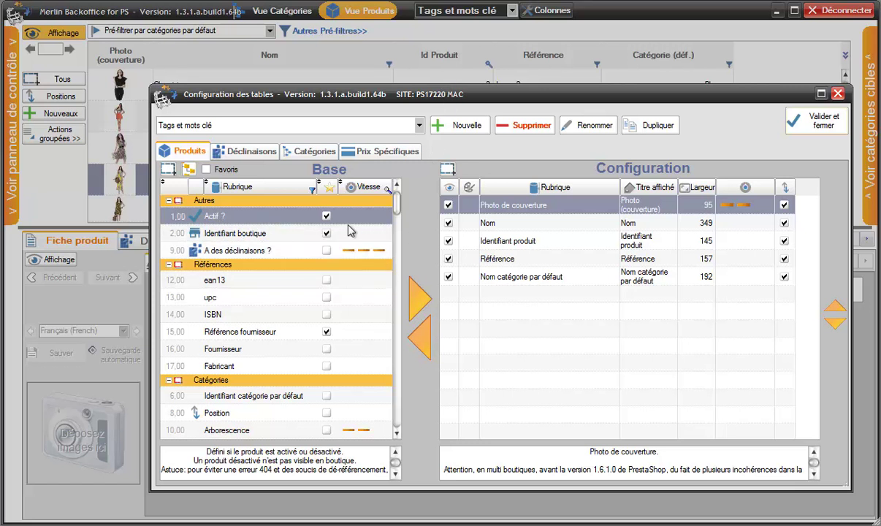
{"action": "mouse_move", "coordinate": [395, 197]}
{"action": "left_mouse_down"}
{"action": "mouse_move", "coordinate": [399, 407]}
{"action": "mouse_move", "coordinate": [394, 182]}
{"action": "left_mouse_up"}
{"action": "left_click", "coordinate": [188, 172]}
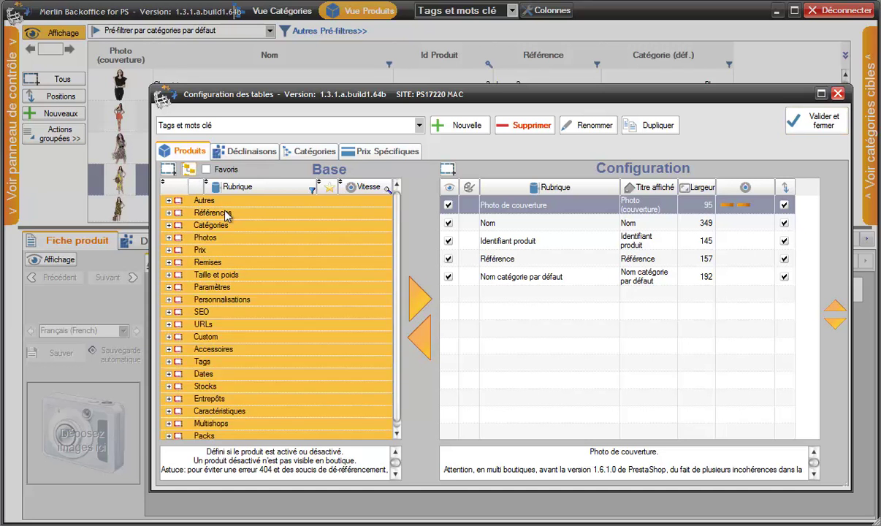
{"action": "scroll", "coordinate": [368, 287], "scroll_direction": "down", "scroll_amount": 1}
{"action": "scroll", "coordinate": [375, 222], "scroll_direction": "up", "scroll_amount": 1}
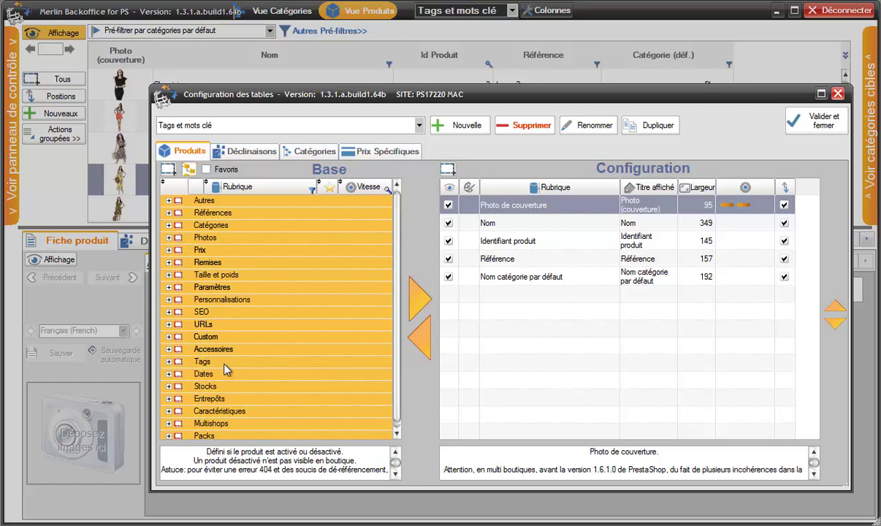
{"action": "left_click", "coordinate": [168, 361]}
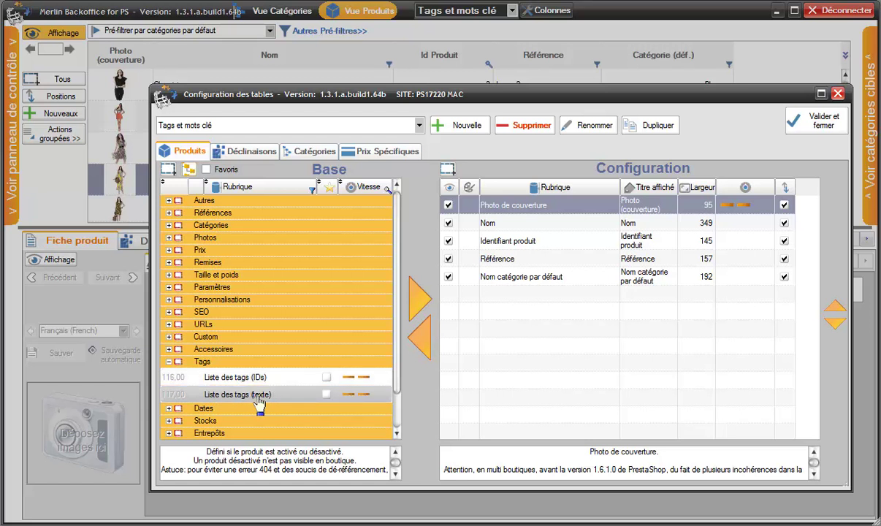
{"action": "left_click_drag", "start_coordinate": [228, 401], "coordinate": [539, 303]}
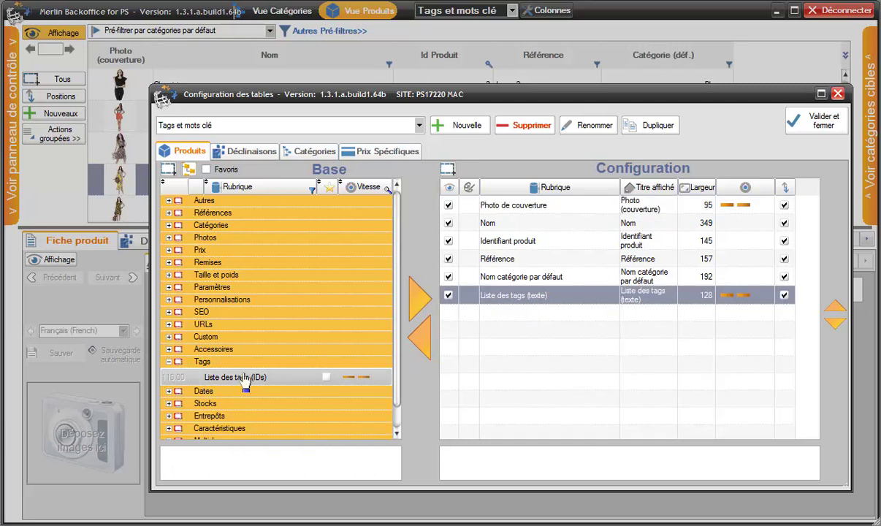
{"action": "left_click_drag", "start_coordinate": [236, 385], "coordinate": [536, 309]}
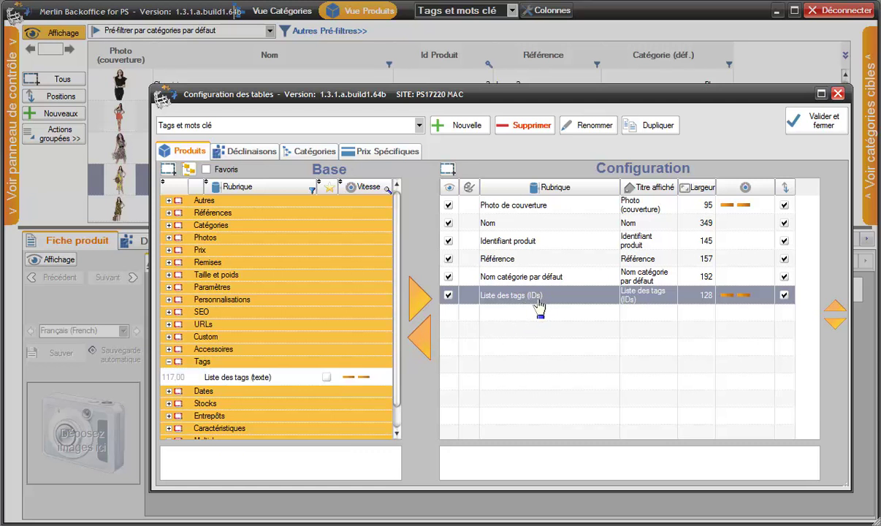
{"action": "left_click_drag", "start_coordinate": [257, 377], "coordinate": [524, 322]}
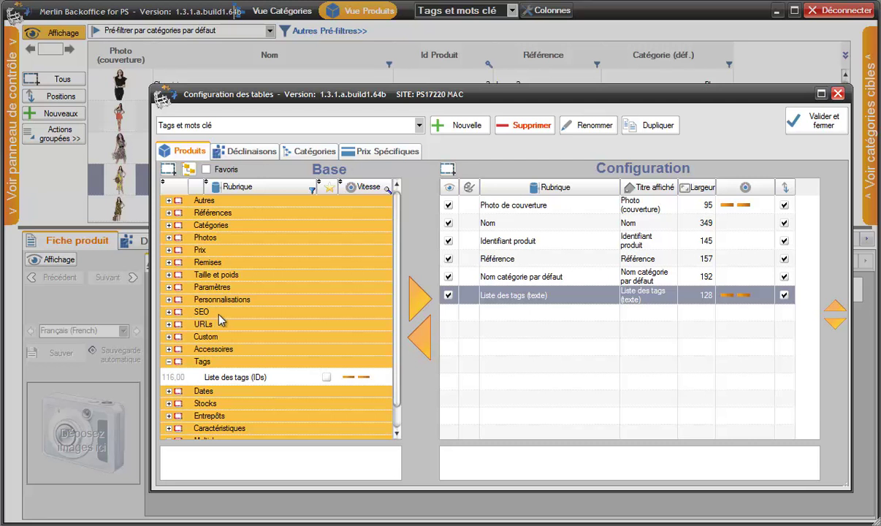
Add the Méta mots-clés field from the SEO group to the product columns and validate the configuration.
{"action": "left_click", "coordinate": [169, 311]}
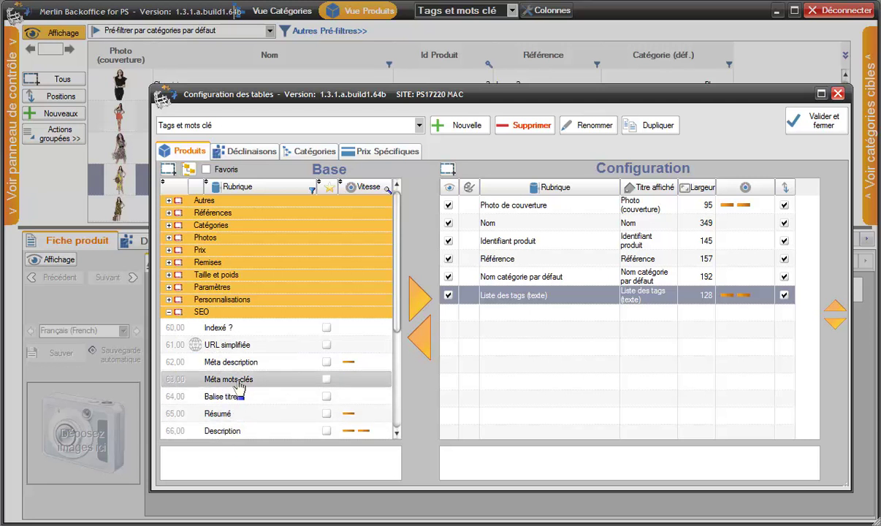
{"action": "left_click_drag", "start_coordinate": [236, 385], "coordinate": [511, 316]}
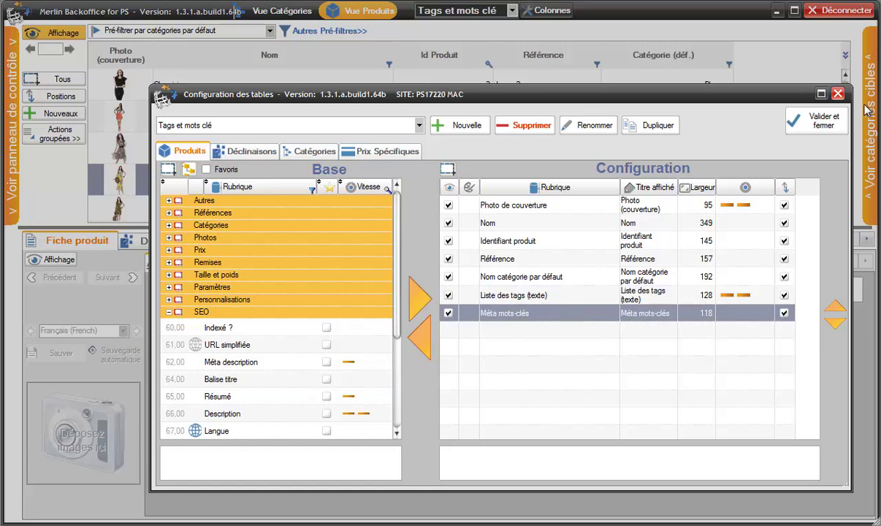
{"action": "left_click", "coordinate": [797, 113]}
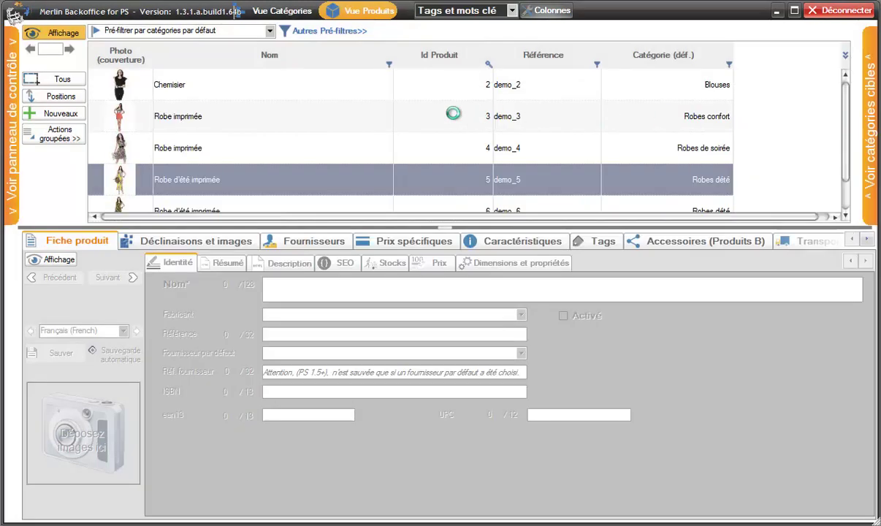
{"action": "left_click", "coordinate": [568, 192]}
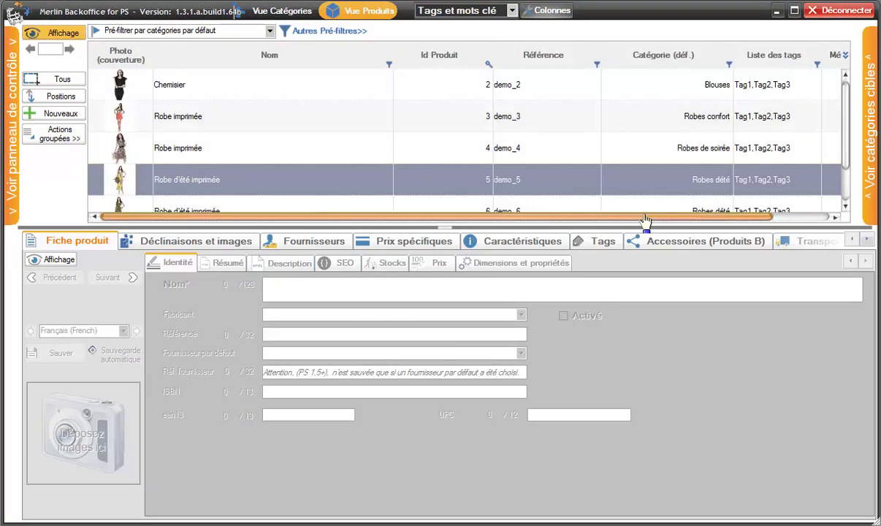
Enter "cvbcvb,xdfd" as the Méta mots-clés of the Chemisier product directly in the table.
{"action": "left_click_drag", "start_coordinate": [645, 221], "coordinate": [701, 221]}
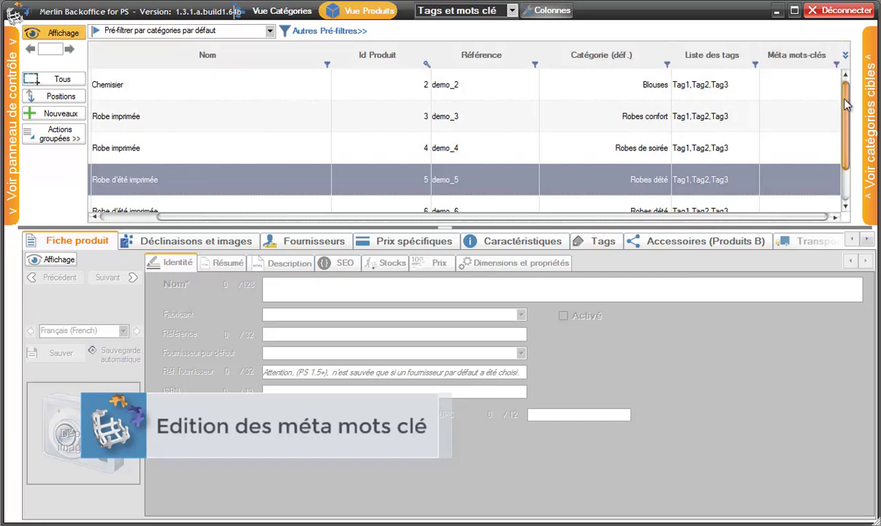
{"action": "scroll", "coordinate": [840, 159], "scroll_direction": "down", "scroll_amount": 2}
{"action": "left_click_drag", "start_coordinate": [840, 159], "coordinate": [847, 82]}
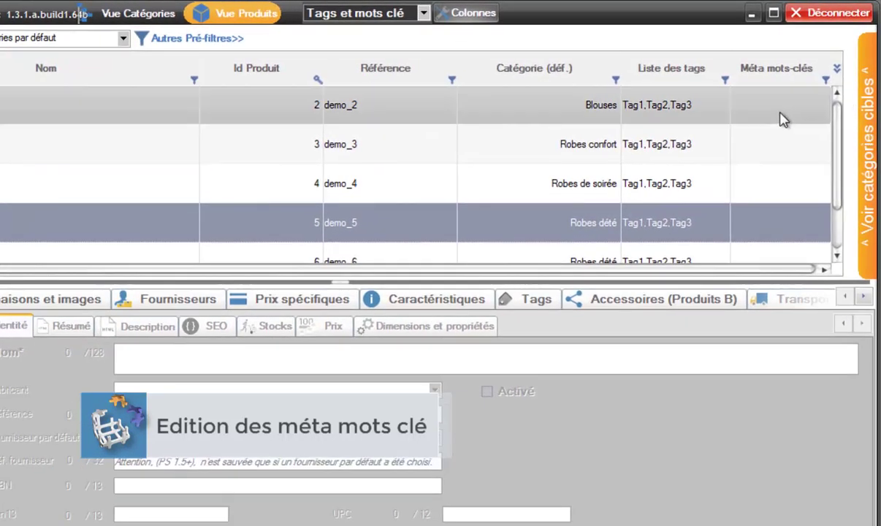
{"action": "left_click", "coordinate": [801, 96]}
{"action": "left_click", "coordinate": [780, 113]}
{"action": "type", "text": "cvbcvb"}
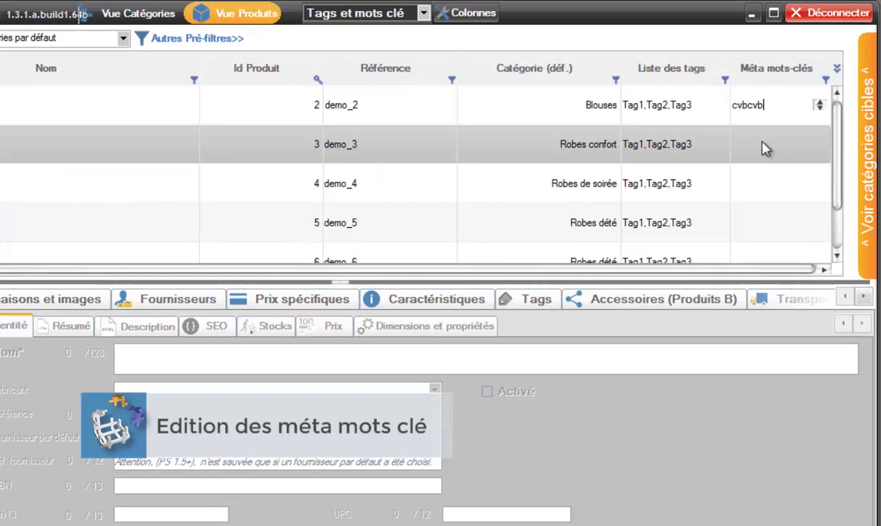
{"action": "type", "text": ",xdfd"}
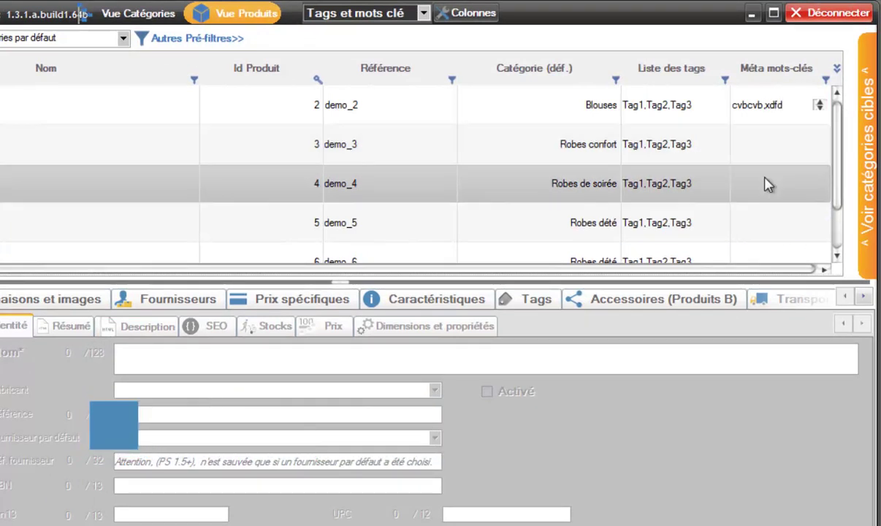
{"action": "left_click", "coordinate": [770, 149]}
Clear the Méta mots-clés column for all product rows with MagicEdit, confirming the change to the selected lines.
{"action": "left_click", "coordinate": [773, 110]}
{"action": "left_click", "coordinate": [773, 141]}
{"action": "right_click", "coordinate": [774, 152]}
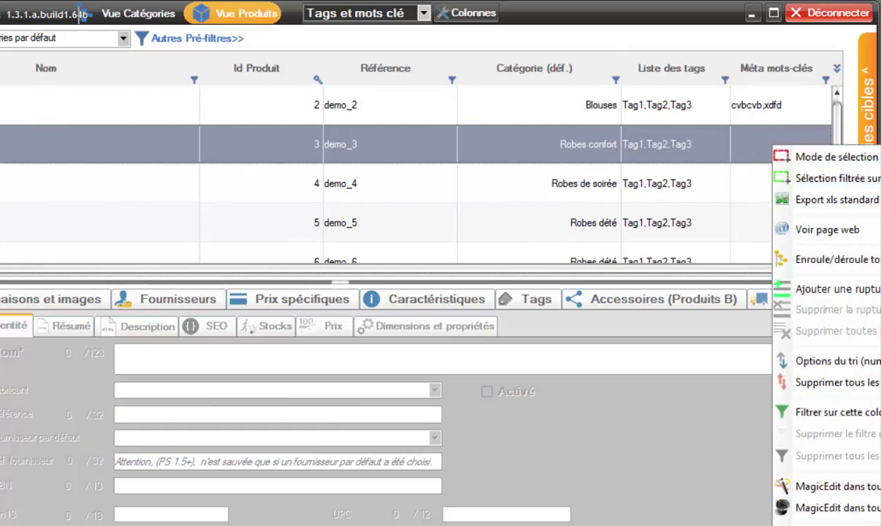
{"action": "left_click", "coordinate": [832, 485]}
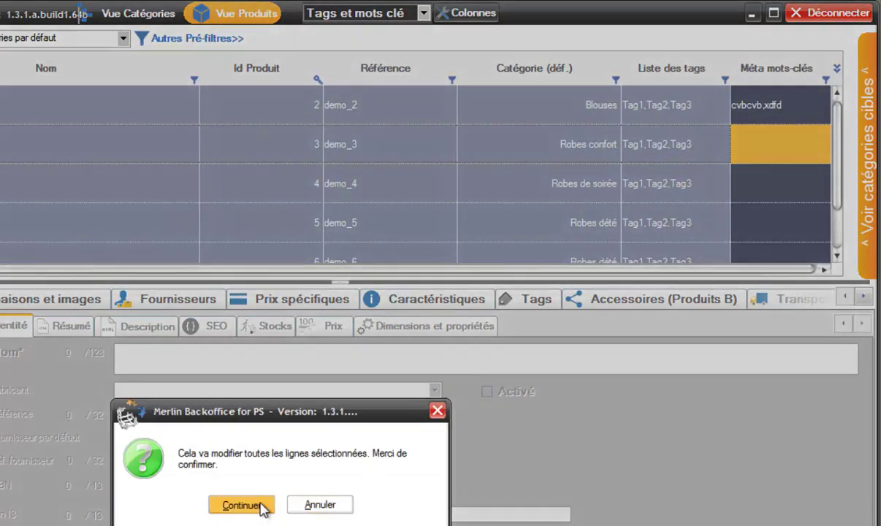
{"action": "left_click", "coordinate": [242, 505]}
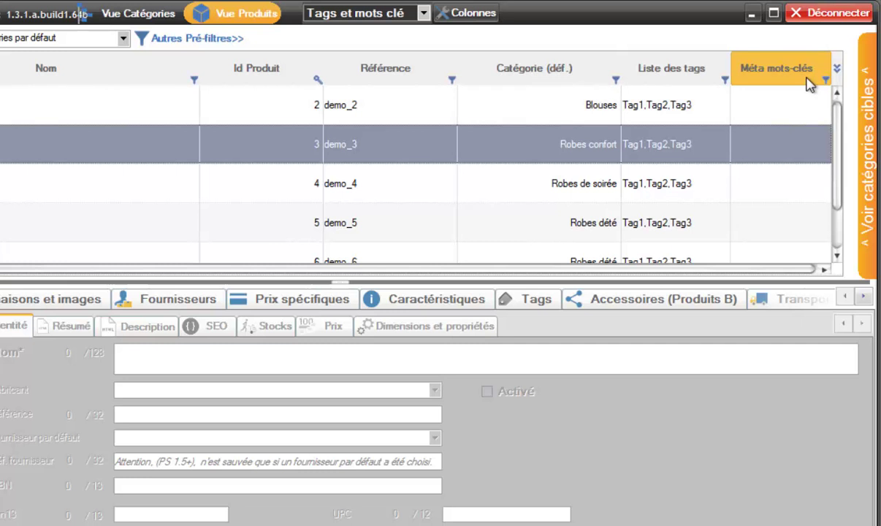
Enter "mot1,mot2" as the Méta mots-clés of the Chemisier product directly in the table.
{"action": "left_click", "coordinate": [767, 113]}
{"action": "left_click", "coordinate": [763, 110]}
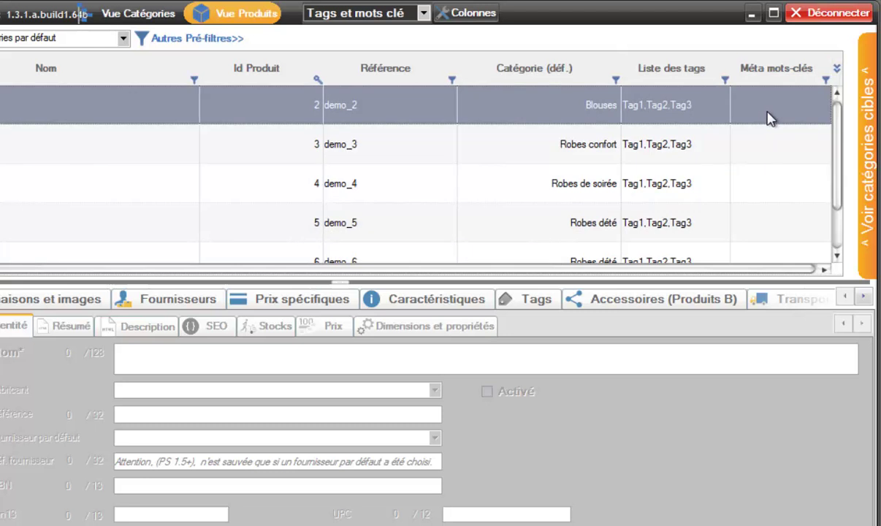
{"action": "type", "text": "mot"}
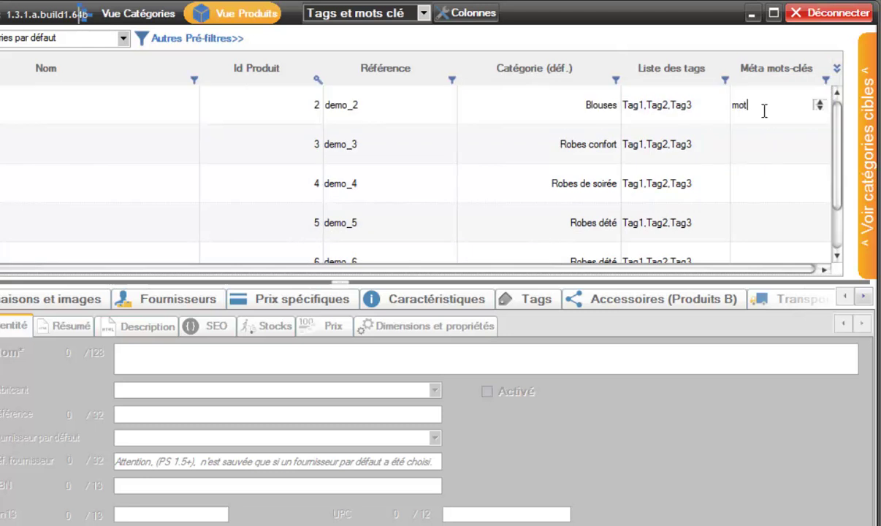
{"action": "type", "text": "1,mot2"}
{"action": "left_click", "coordinate": [714, 128]}
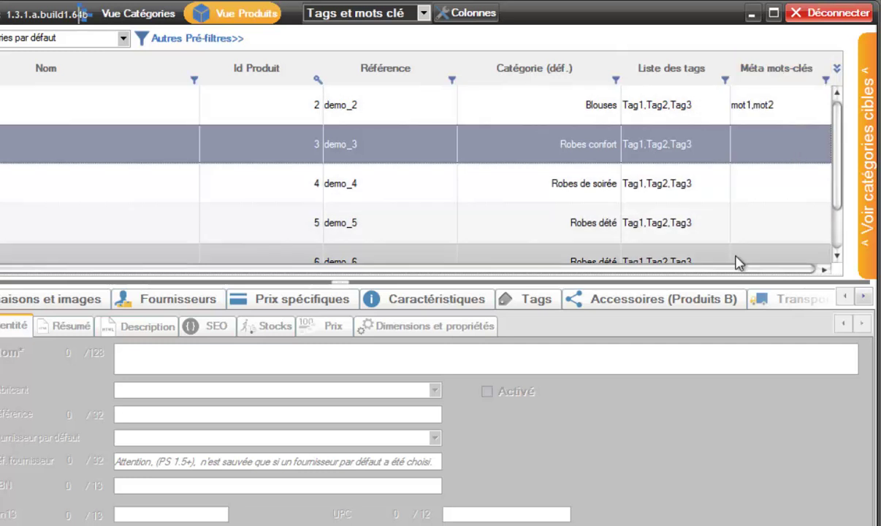
Open MagicEdit on the Chemisier product's Méta mots-clés, review the available bulk-editing actions, and close it without applying anything.
{"action": "left_click", "coordinate": [724, 108]}
{"action": "right_click", "coordinate": [771, 115]}
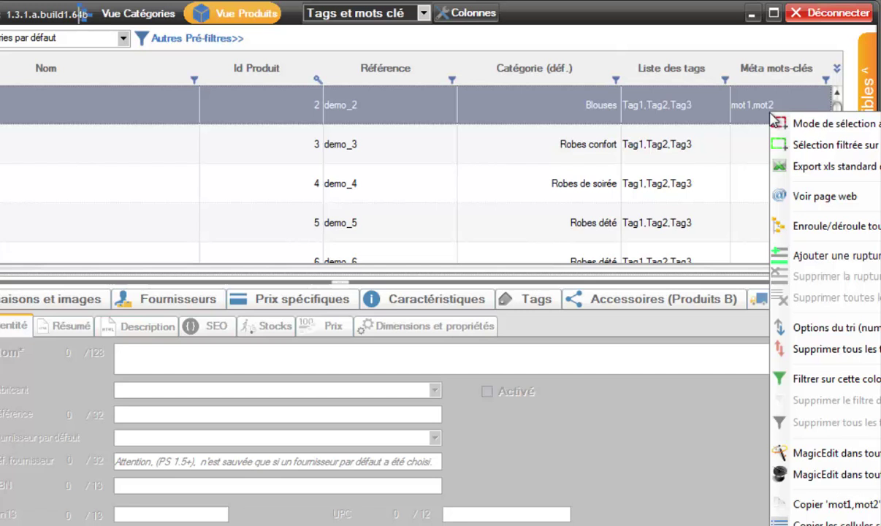
{"action": "left_click", "coordinate": [804, 453]}
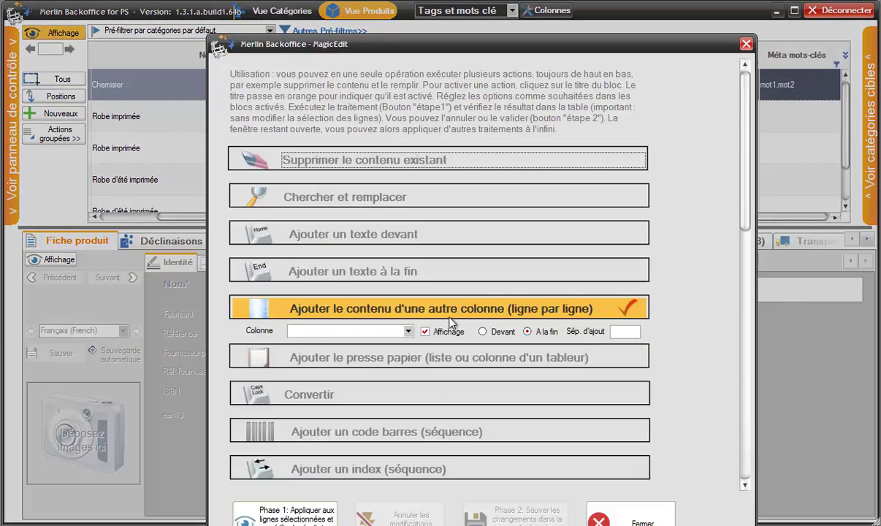
{"action": "left_click", "coordinate": [420, 303]}
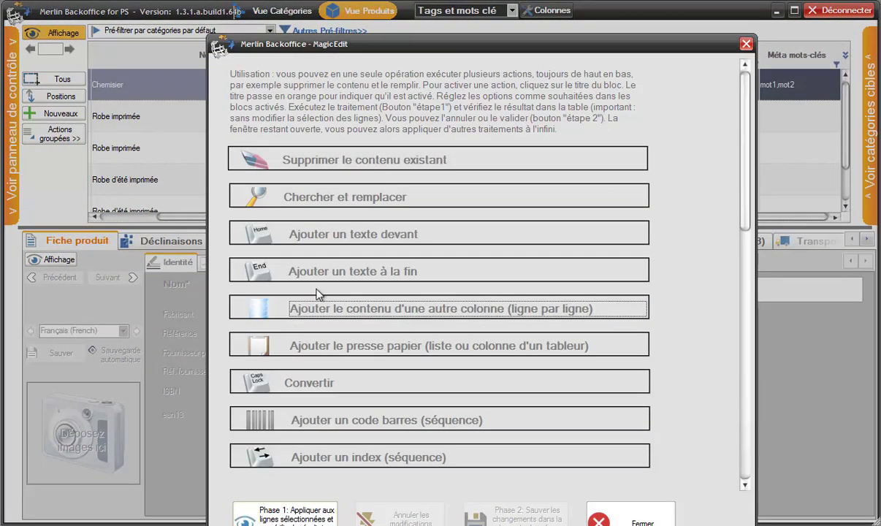
{"action": "left_click_drag", "start_coordinate": [473, 50], "coordinate": [452, 16]}
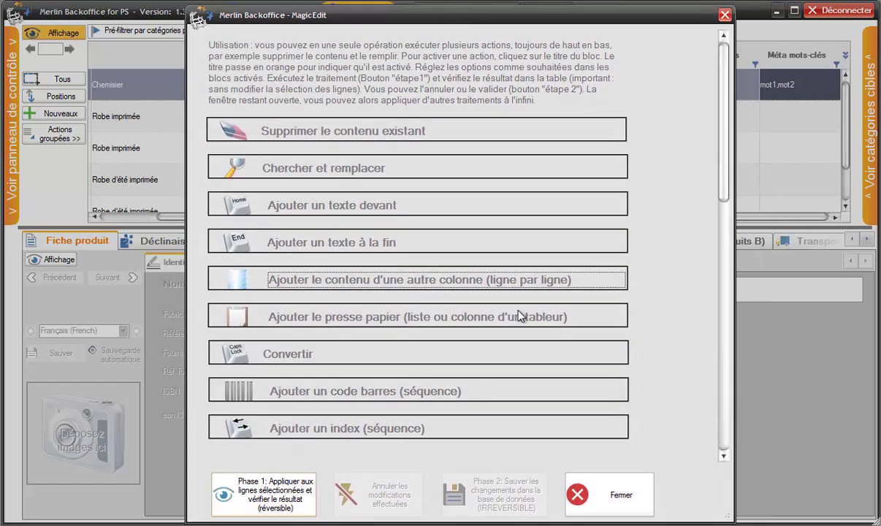
{"action": "left_click", "coordinate": [617, 473]}
In the product sheets' SEO data, set Méta mots clés to "Mots,Mots2" for demo_4 and "Mot1" for demo_5, then return to demo_4.
{"action": "left_click", "coordinate": [727, 139]}
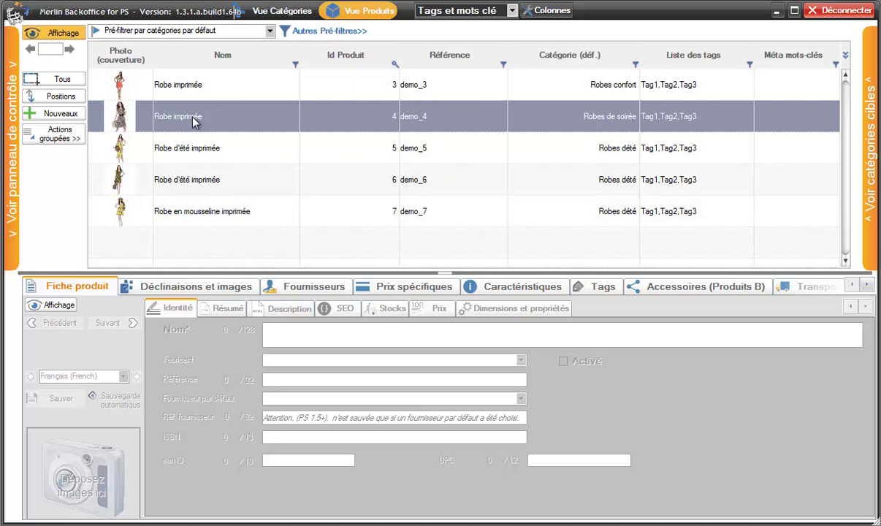
{"action": "left_click", "coordinate": [53, 311]}
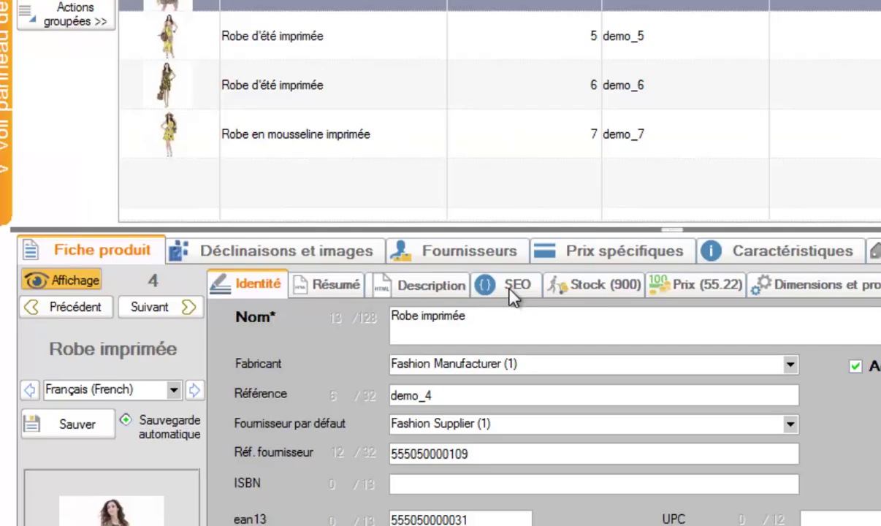
{"action": "left_click", "coordinate": [513, 288]}
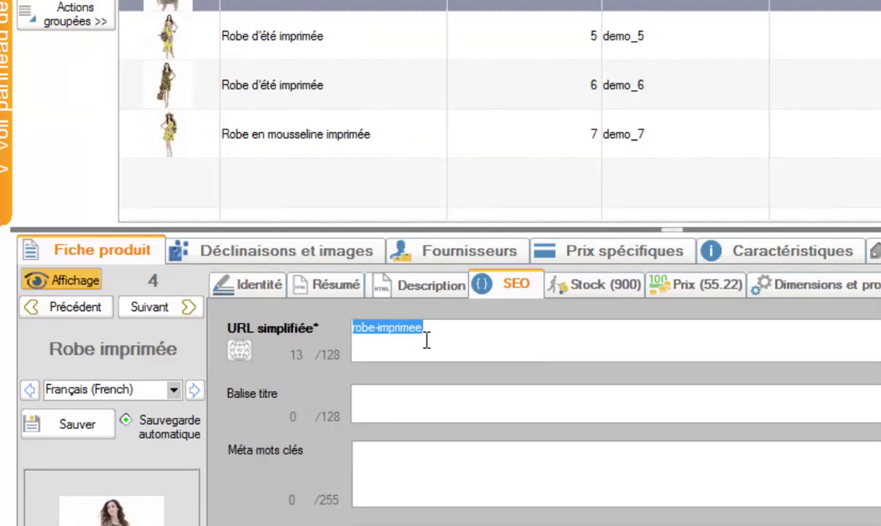
{"action": "left_click", "coordinate": [386, 466]}
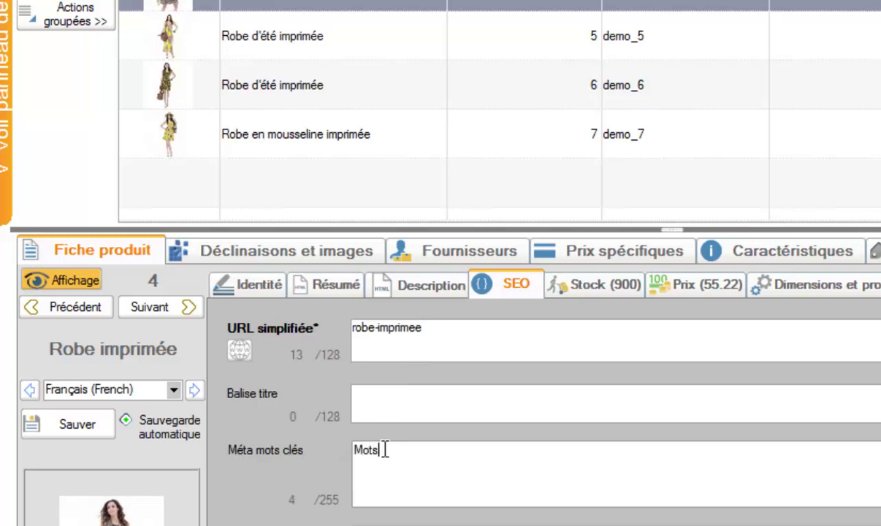
{"action": "type", "text": "Mots,Mots2"}
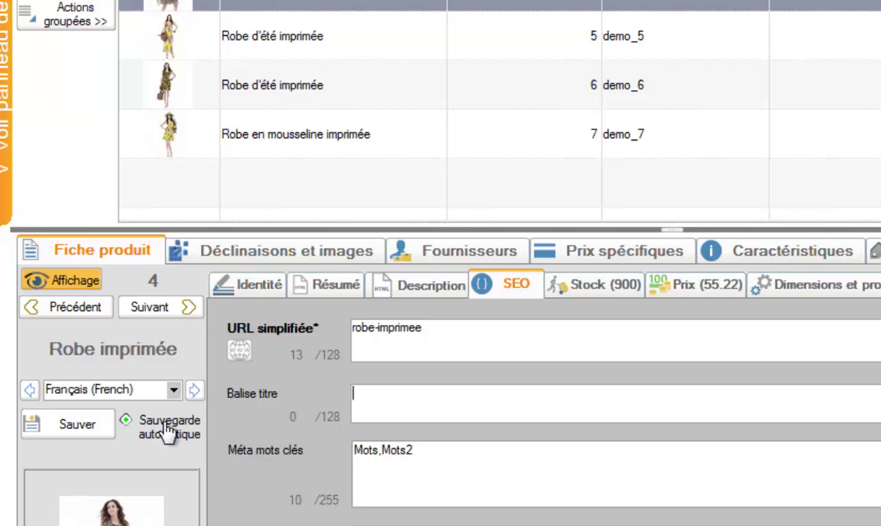
{"action": "left_click", "coordinate": [162, 316]}
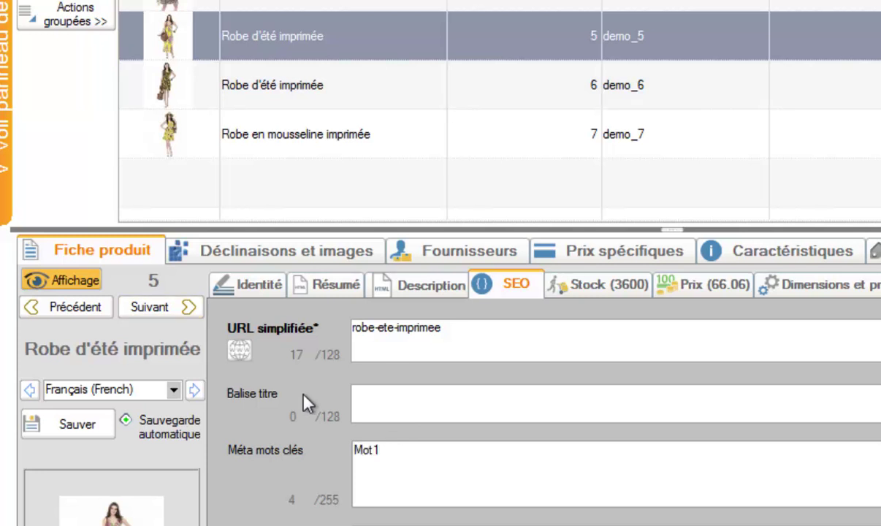
{"action": "left_click", "coordinate": [71, 307]}
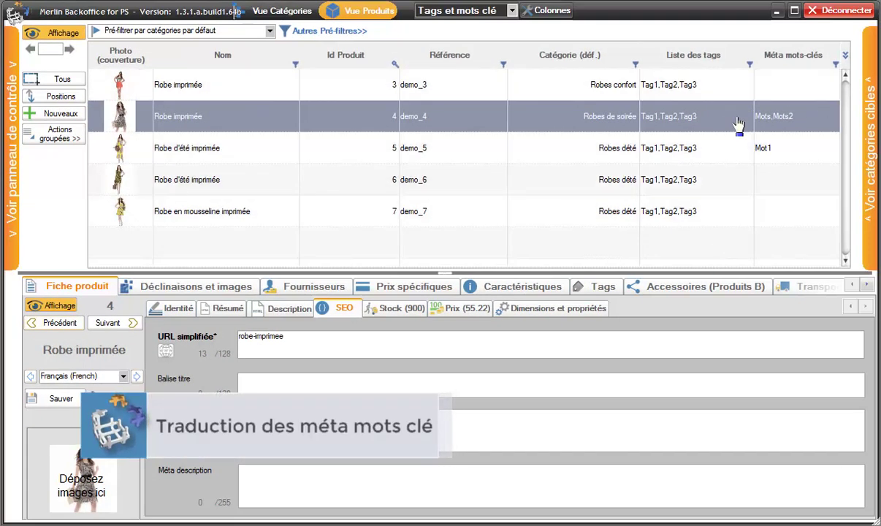
Display the product translations of demo_4 to see its name and meta keywords in each language.
{"action": "left_click", "coordinate": [867, 286]}
{"action": "left_click", "coordinate": [867, 287]}
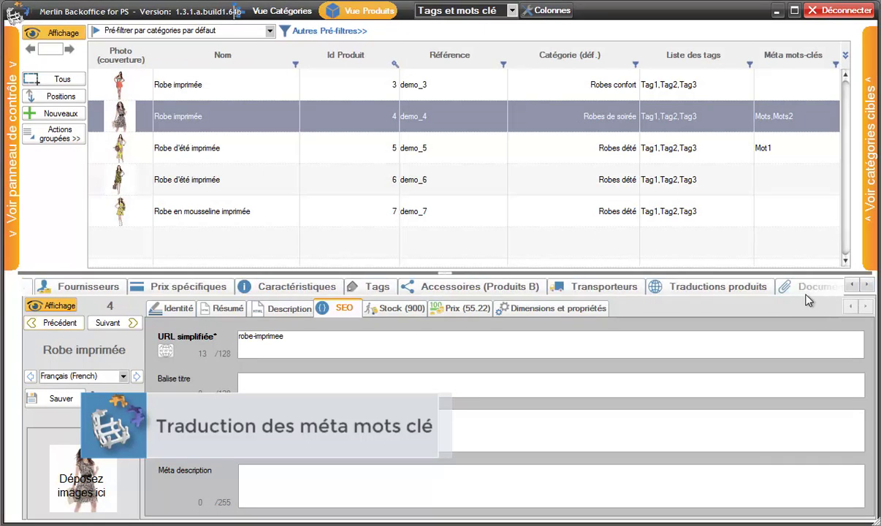
{"action": "left_click", "coordinate": [729, 288]}
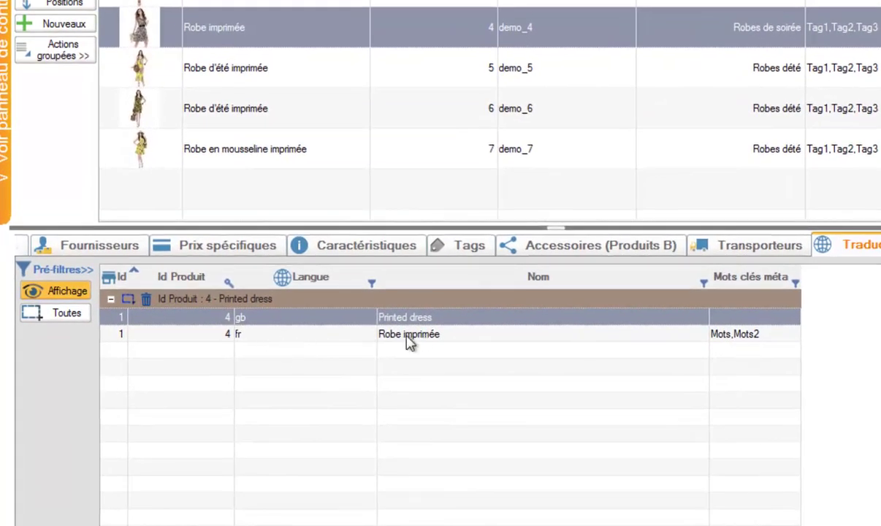
Check the language and display settings in the control panel, and hide the panel again.
{"action": "left_click", "coordinate": [13, 86]}
{"action": "left_click", "coordinate": [165, 387]}
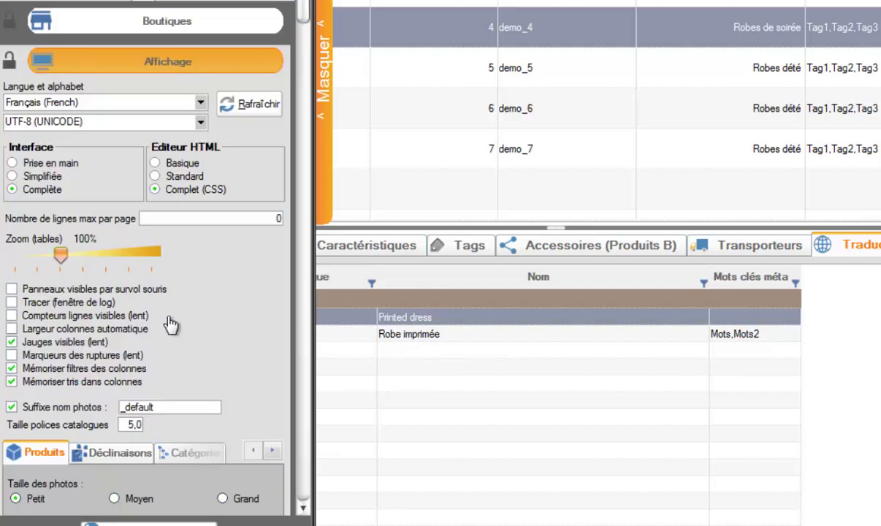
{"action": "left_click", "coordinate": [324, 100]}
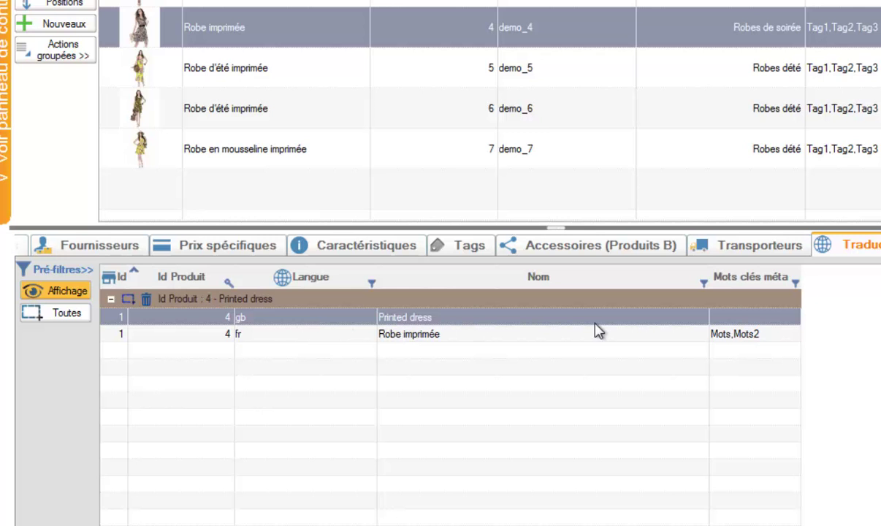
Set the English (gb) meta keywords of demo_4 to "Word1,Word2", and return to its product sheet to switch the displayed language.
{"action": "left_click", "coordinate": [733, 319]}
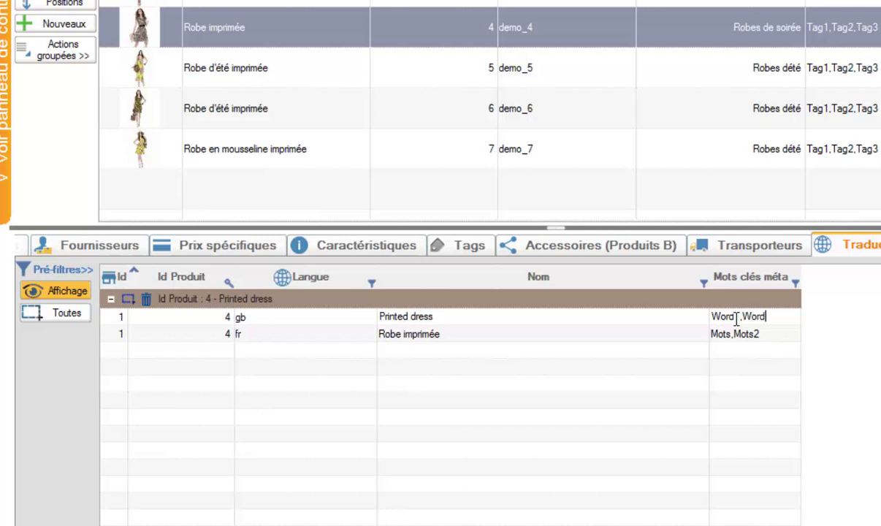
{"action": "left_click", "coordinate": [719, 334]}
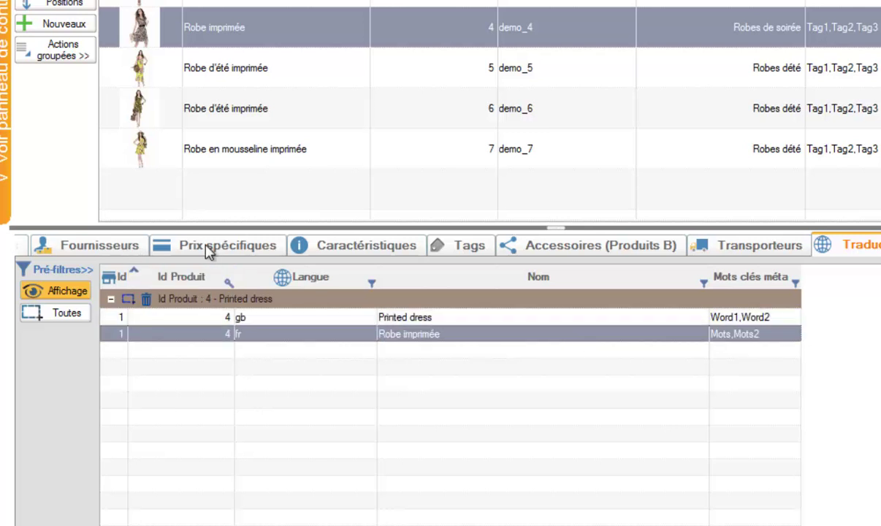
{"action": "scroll", "coordinate": [588, 241], "scroll_direction": "up", "scroll_amount": 2}
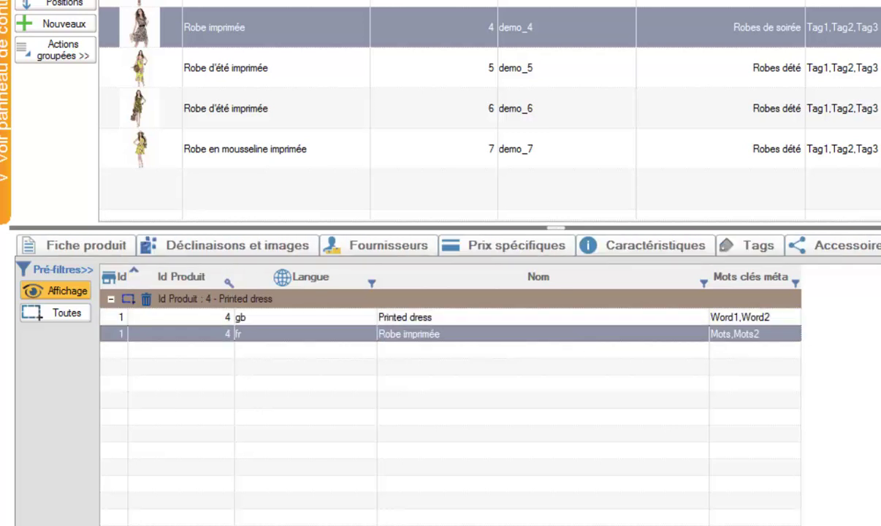
{"action": "left_click", "coordinate": [91, 241]}
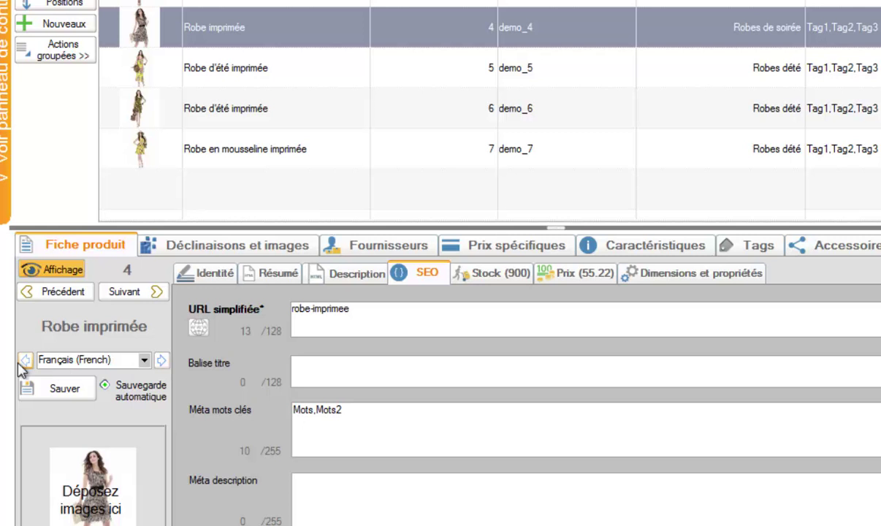
{"action": "left_click", "coordinate": [160, 360]}
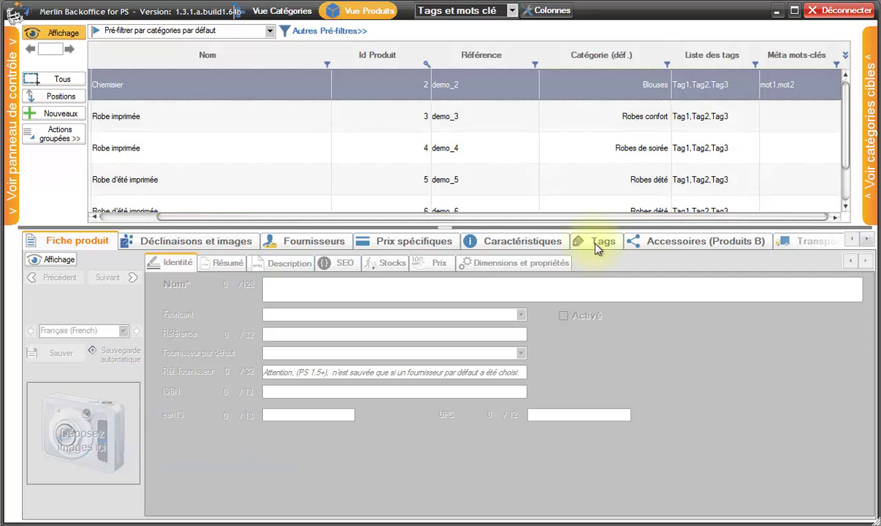
Display the tags associated with the Chemisier product, create a new tag, and name its French entry "Tag4".
{"action": "left_click", "coordinate": [596, 247]}
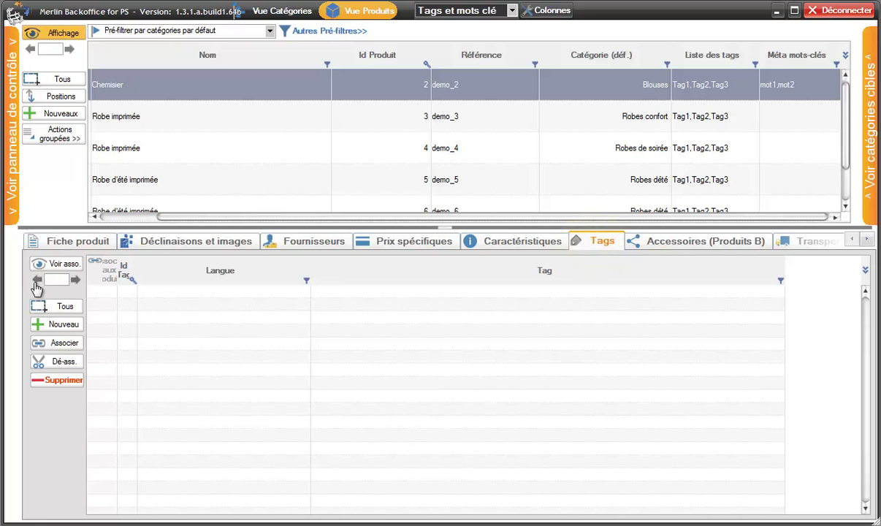
{"action": "left_click", "coordinate": [51, 267]}
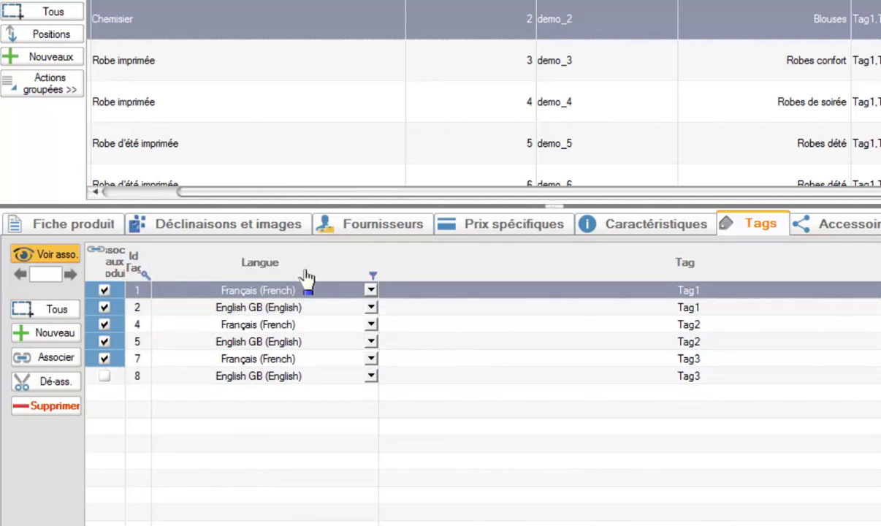
{"action": "left_click", "coordinate": [53, 335]}
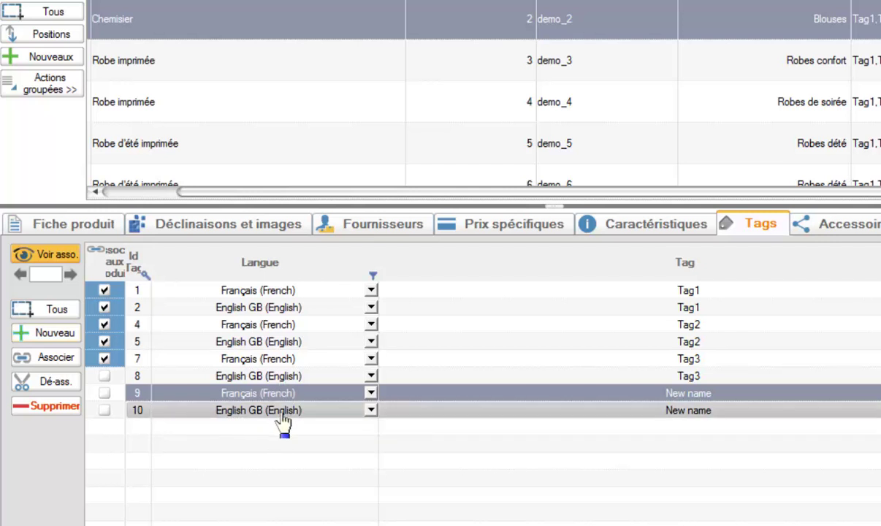
{"action": "left_click", "coordinate": [701, 393]}
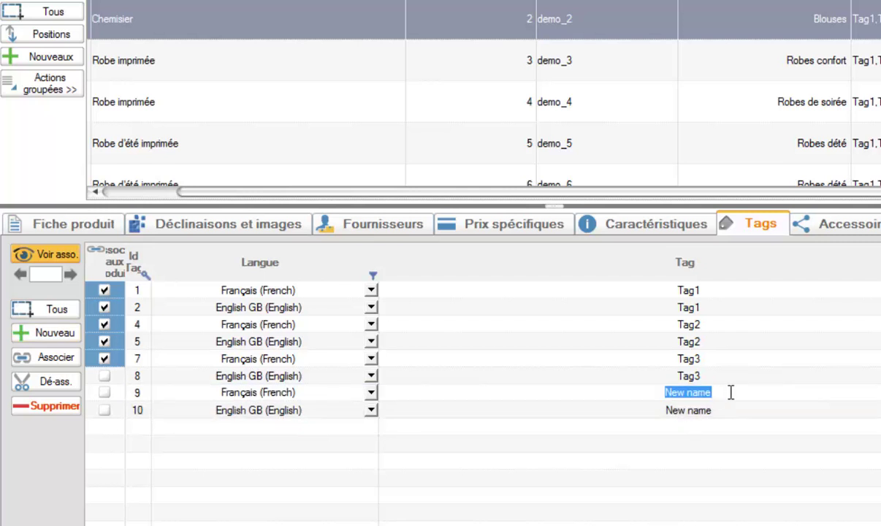
{"action": "type", "text": "T"}
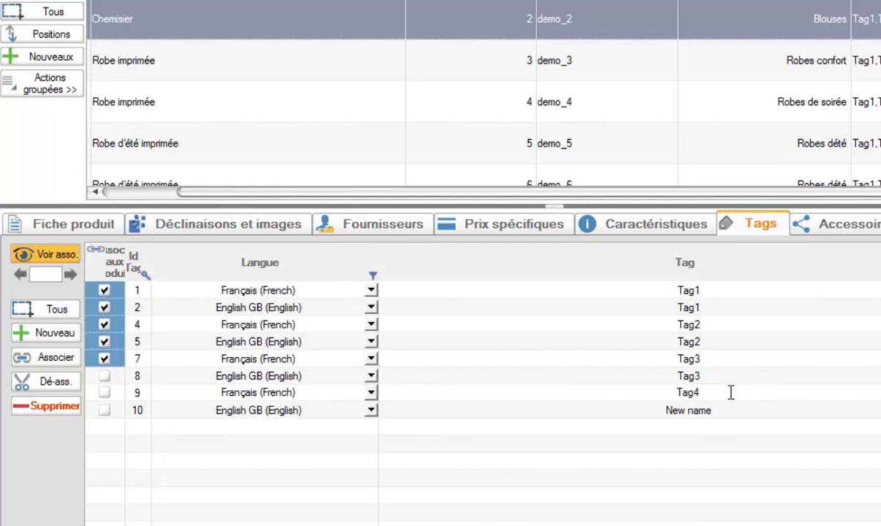
{"action": "type", "text": "ag4"}
{"action": "left_click", "coordinate": [717, 418]}
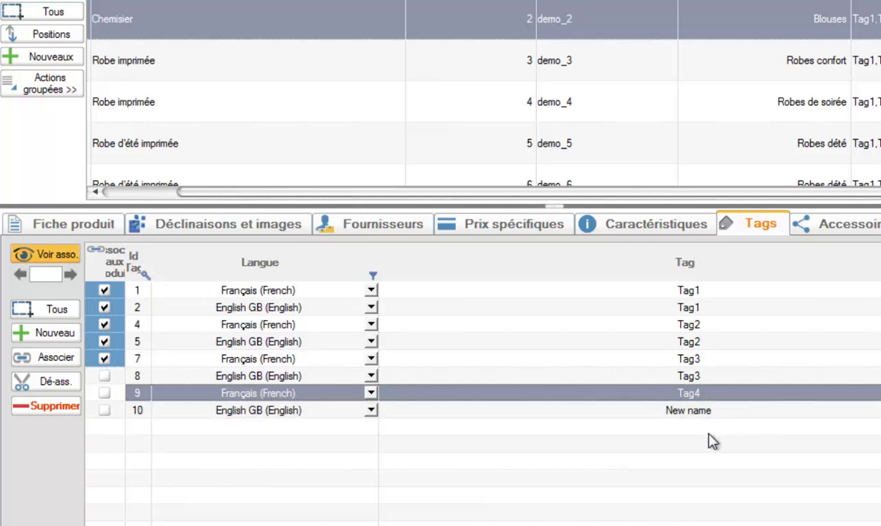
Name the new tag's English entry "Tag4 en", and select both the French and English Tag4 rows.
{"action": "left_click", "coordinate": [716, 409], "text": "shift"}
{"action": "right_click", "coordinate": [715, 398]}
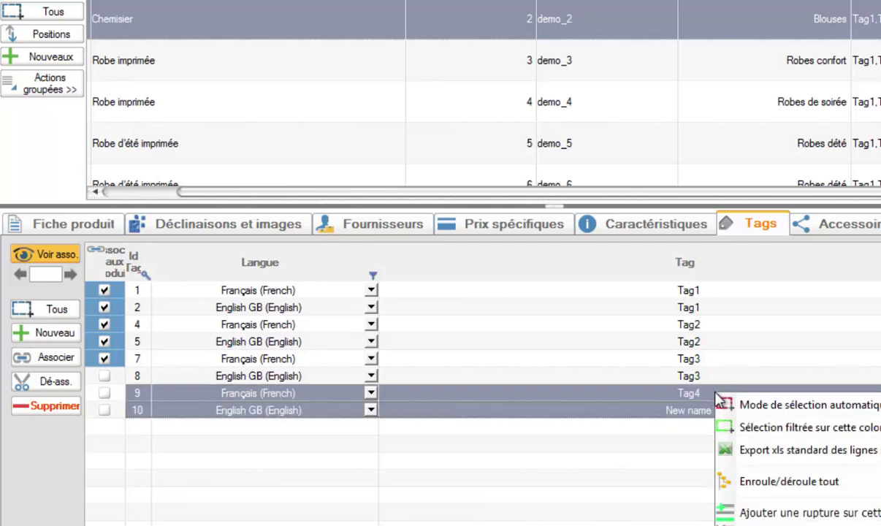
{"action": "left_click", "coordinate": [695, 422]}
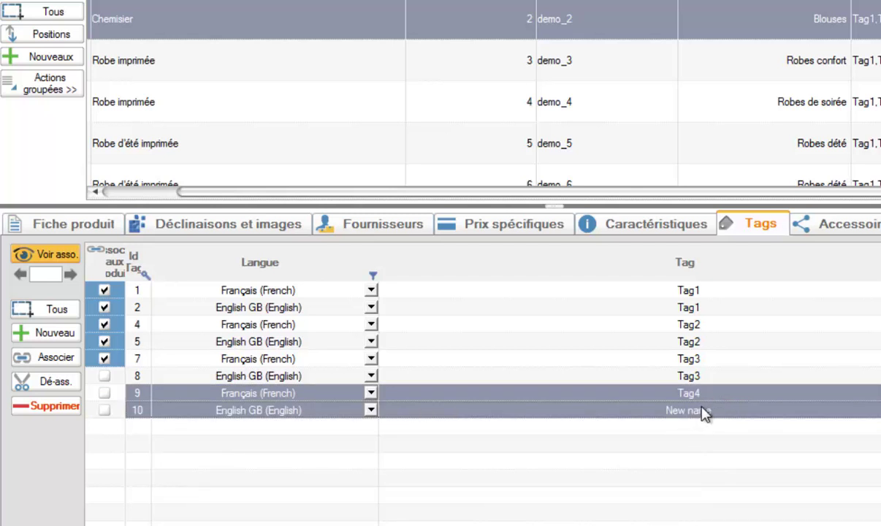
{"action": "left_click", "coordinate": [701, 411]}
{"action": "left_click", "coordinate": [711, 411]}
{"action": "type", "text": "Ta"}
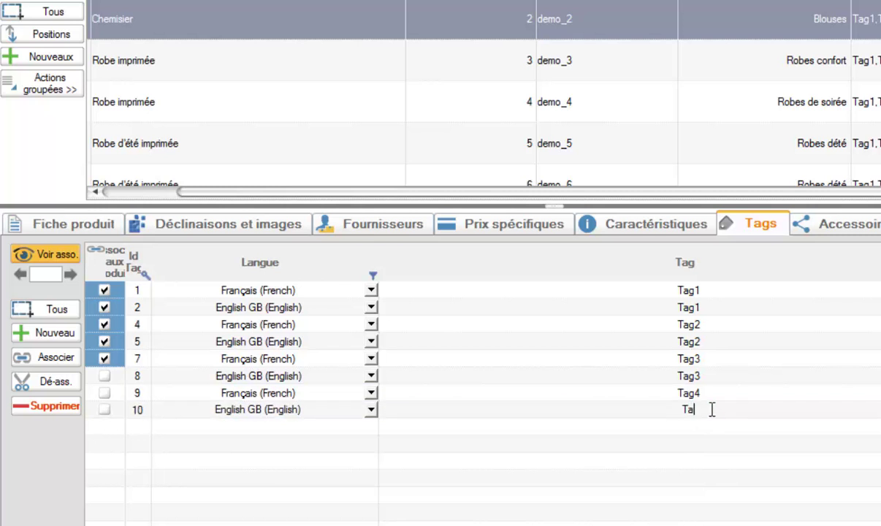
{"action": "type", "text": "g4 en"}
{"action": "left_click", "coordinate": [664, 393]}
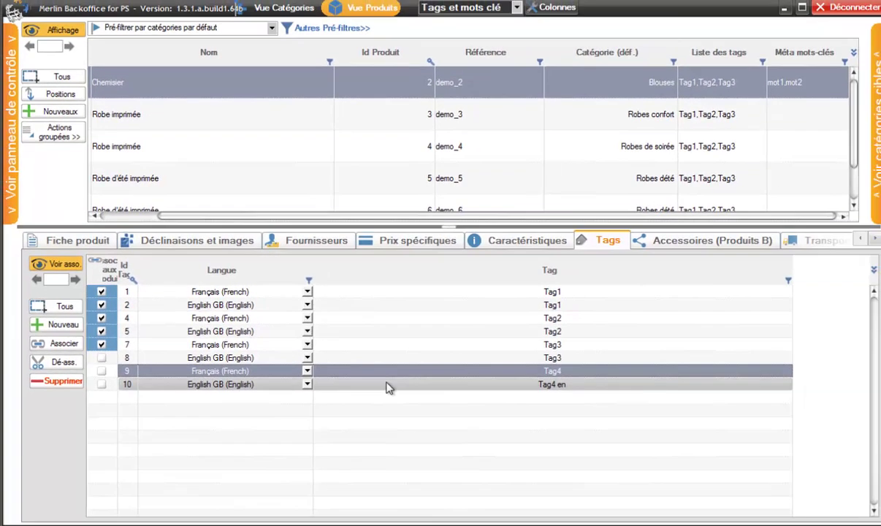
{"action": "left_click", "coordinate": [387, 383], "text": "ctrl"}
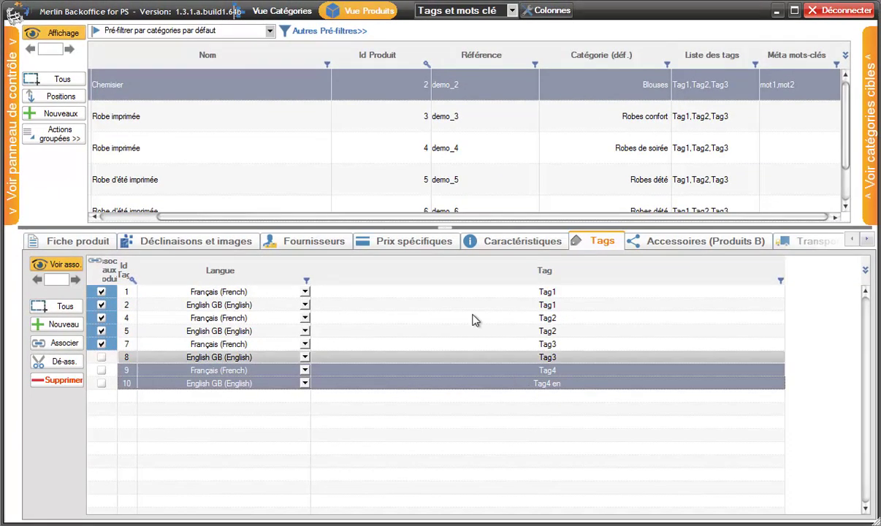
Expand the Femme category and list the products of its Robes subcategory in the product table.
{"action": "left_click", "coordinate": [12, 108]}
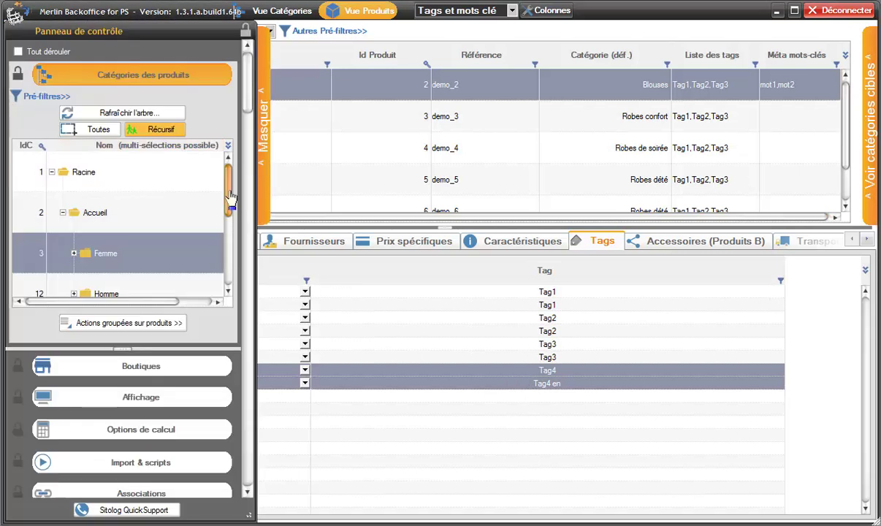
{"action": "scroll", "coordinate": [227, 219], "scroll_direction": "down", "scroll_amount": 1}
{"action": "left_click", "coordinate": [73, 198]}
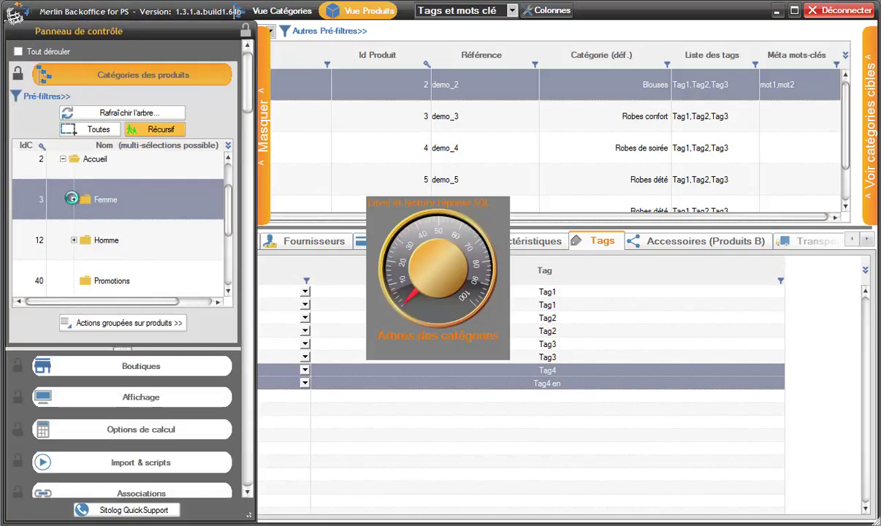
{"action": "left_click", "coordinate": [106, 235]}
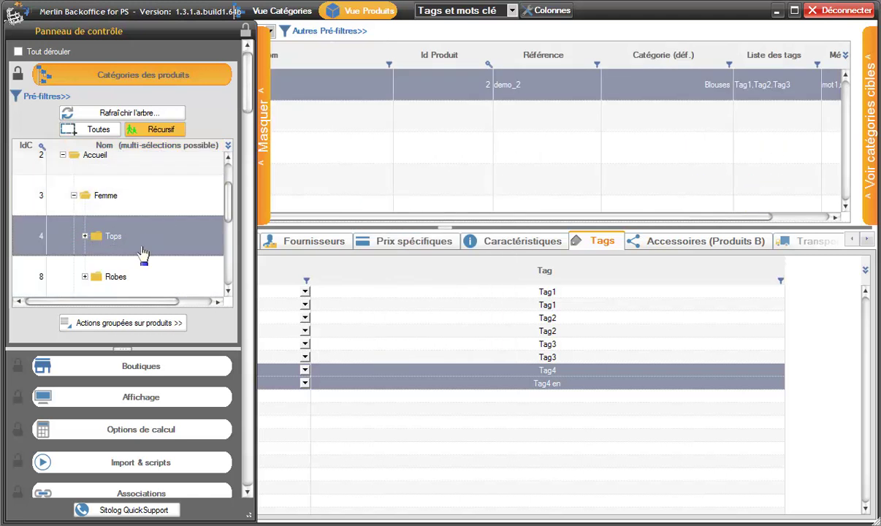
{"action": "left_click", "coordinate": [119, 263]}
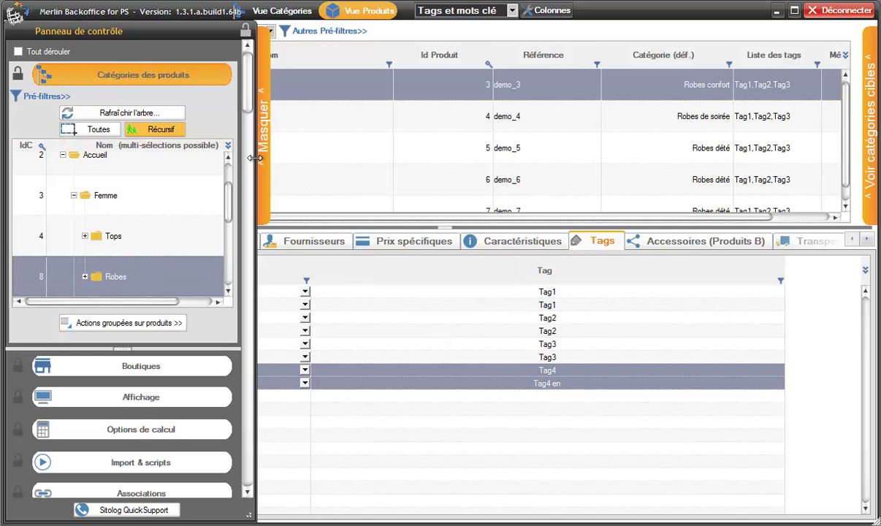
{"action": "left_click", "coordinate": [258, 157]}
{"action": "scroll", "coordinate": [796, 117], "scroll_direction": "down", "scroll_amount": 1}
{"action": "scroll", "coordinate": [791, 85], "scroll_direction": "up", "scroll_amount": 1}
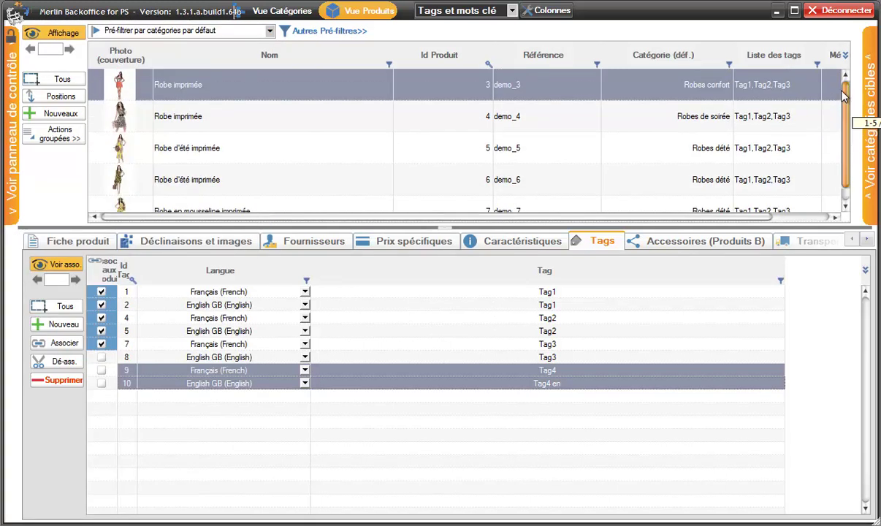
Select all the listed dress products, widen the product association column, and associate both new Tag4 entries with them.
{"action": "left_click", "coordinate": [61, 81]}
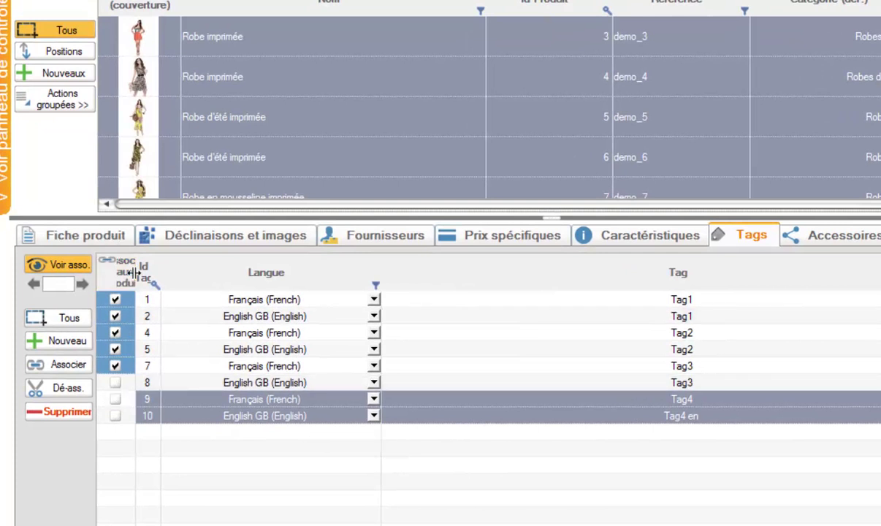
{"action": "left_click_drag", "start_coordinate": [139, 272], "coordinate": [181, 273]}
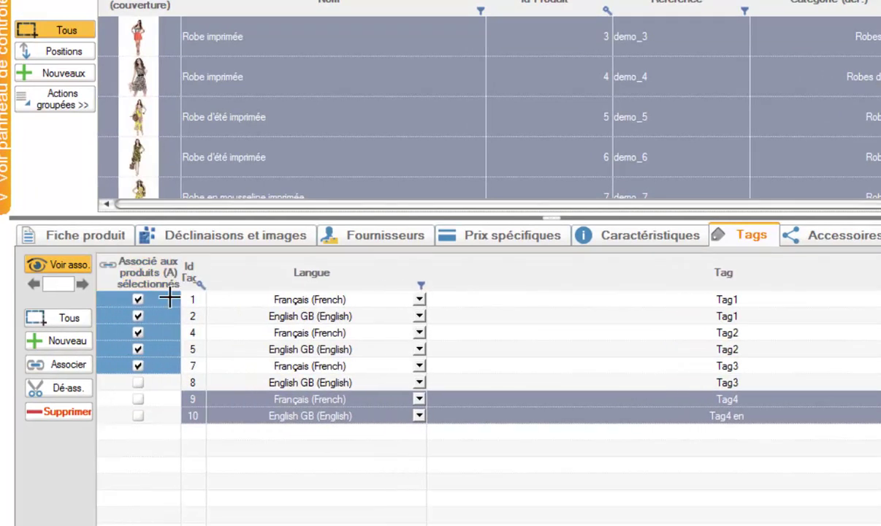
{"action": "left_click", "coordinate": [138, 399]}
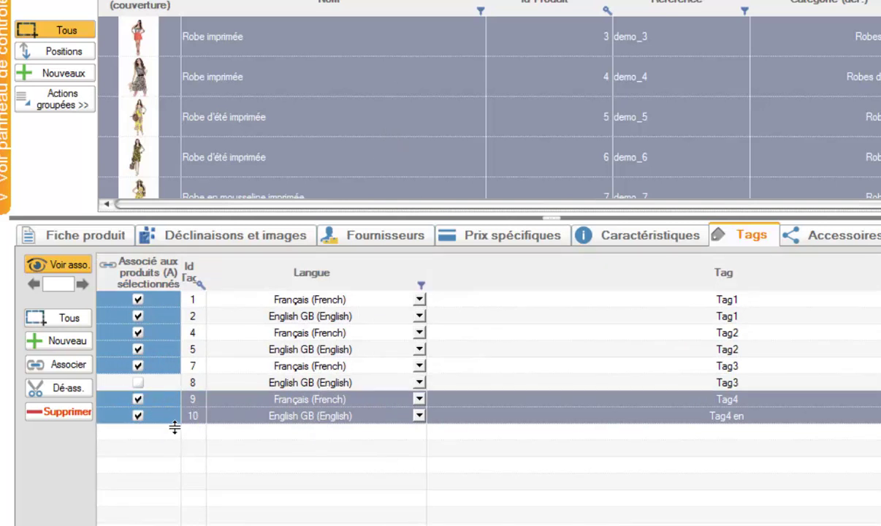
Dissociate the two Tag4 entries from all selected dress products, and associate them again as a bulk action.
{"action": "left_click", "coordinate": [70, 388]}
{"action": "left_click", "coordinate": [450, 446]}
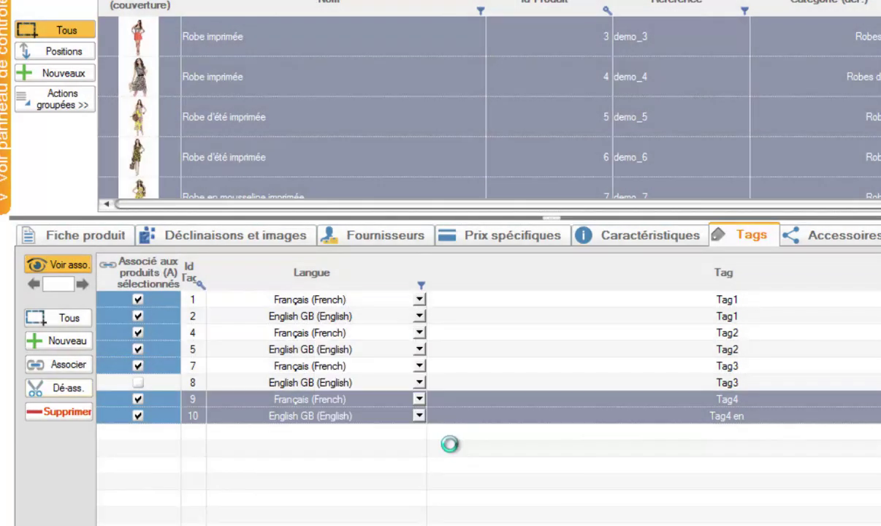
{"action": "left_click", "coordinate": [63, 364]}
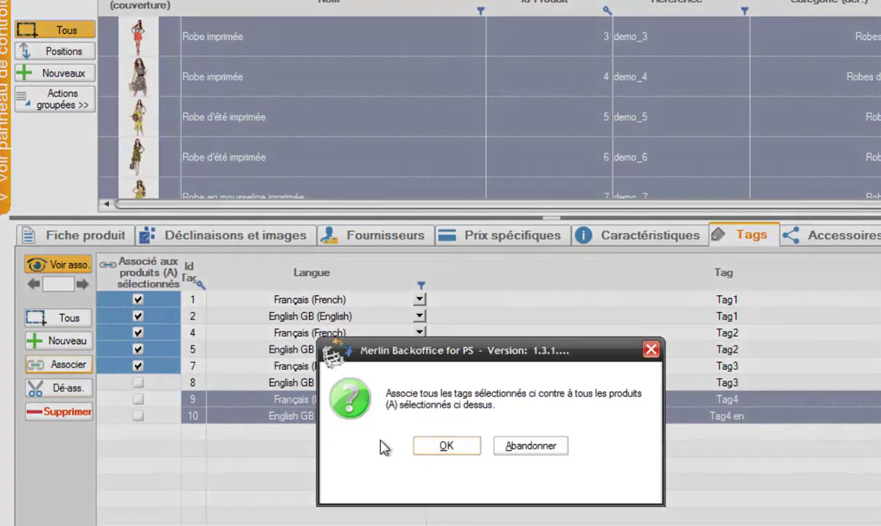
{"action": "left_click", "coordinate": [416, 447]}
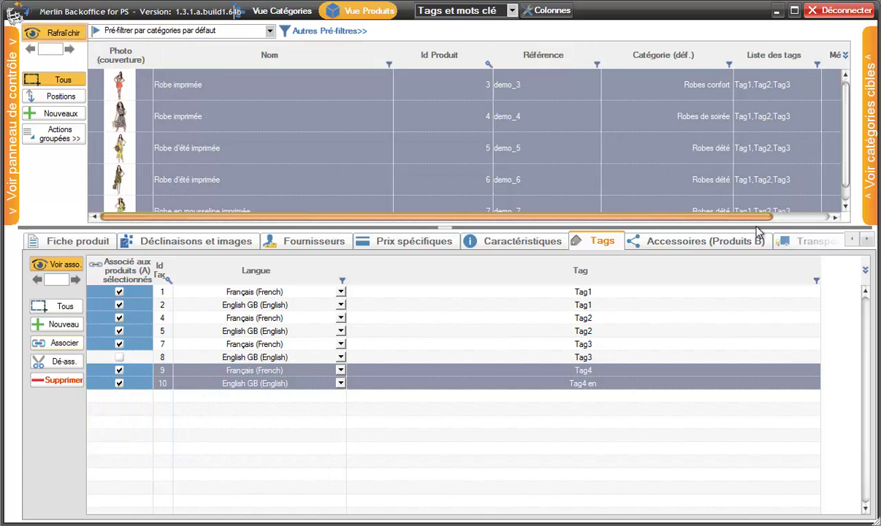
Refresh the product table and fit the Liste des tags column to the full width of its content.
{"action": "left_click_drag", "start_coordinate": [747, 217], "coordinate": [777, 217]}
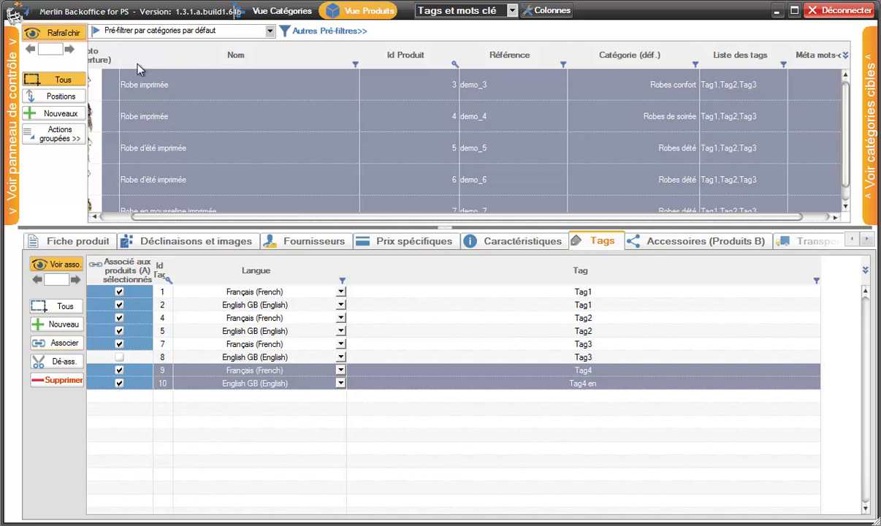
{"action": "left_click", "coordinate": [63, 34]}
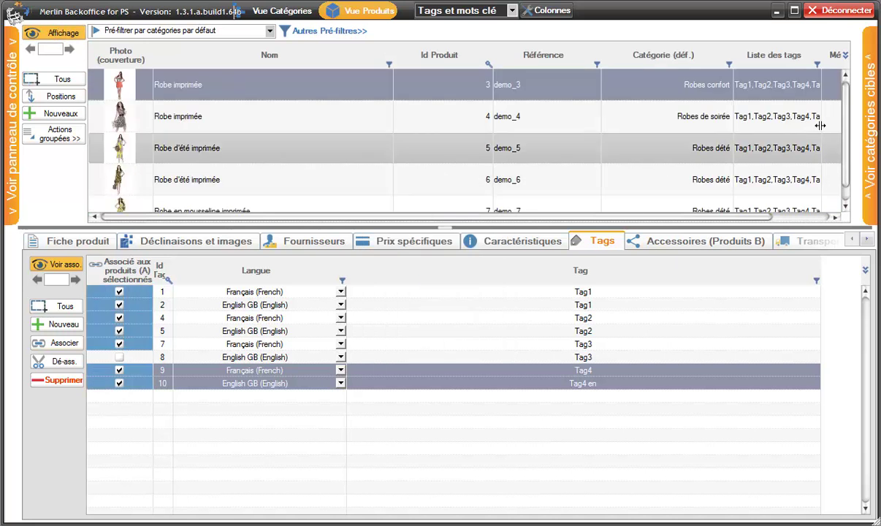
{"action": "double_click", "coordinate": [820, 124]}
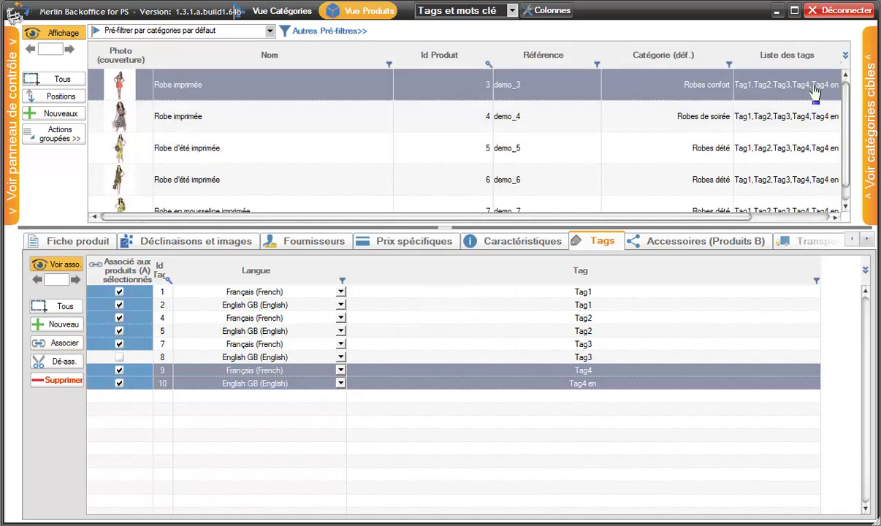
Select the demo_4 product in the table with the Liste des tags and Méta mots-clés columns in view.
{"action": "left_click", "coordinate": [779, 217]}
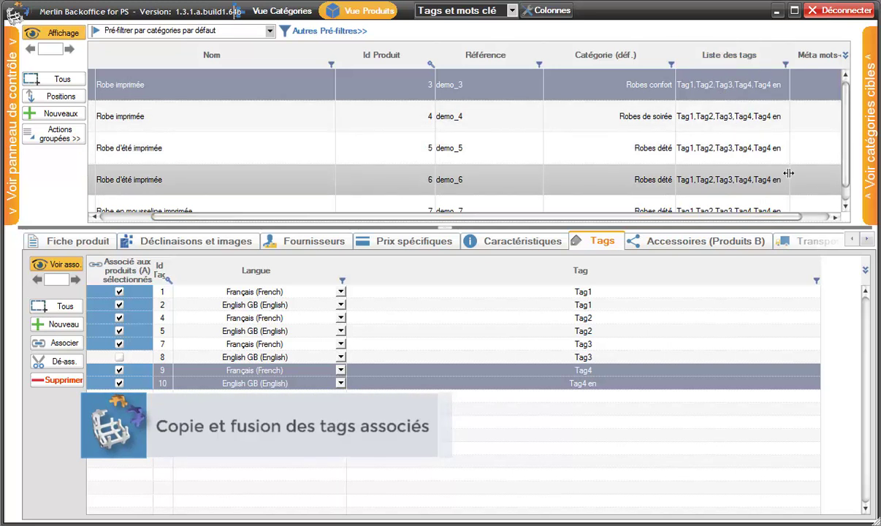
{"action": "left_click", "coordinate": [835, 217]}
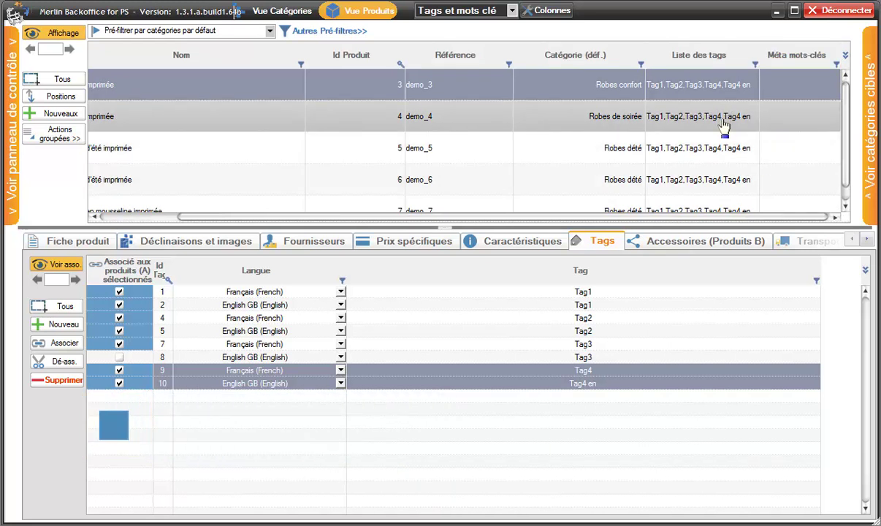
{"action": "left_click", "coordinate": [718, 125]}
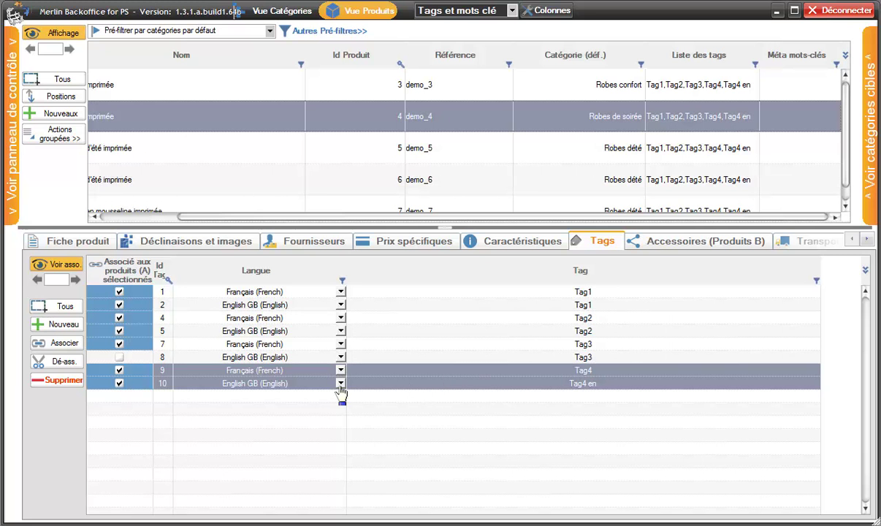
Dissociate both Tag4 entries from demo_4, and dissociate the French Tag3 entry from products demo_4 to demo_7.
{"action": "left_click", "coordinate": [118, 369]}
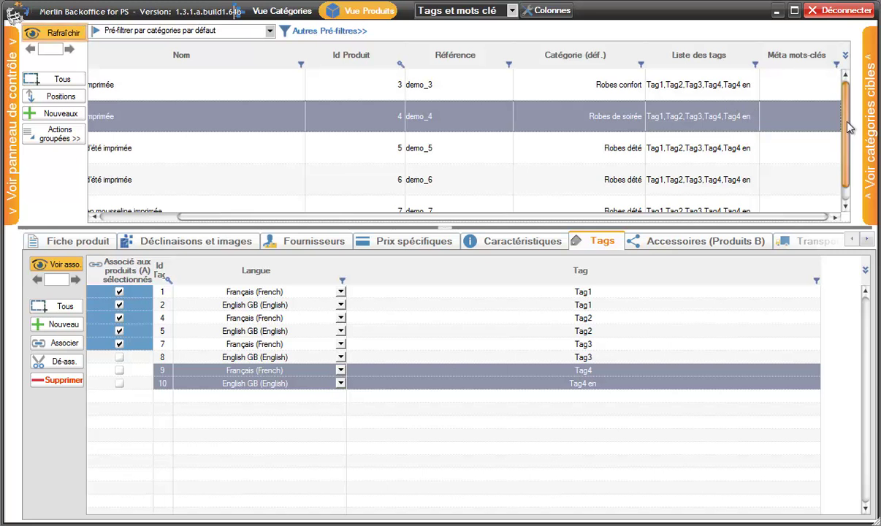
{"action": "left_click_drag", "start_coordinate": [443, 230], "coordinate": [447, 272]}
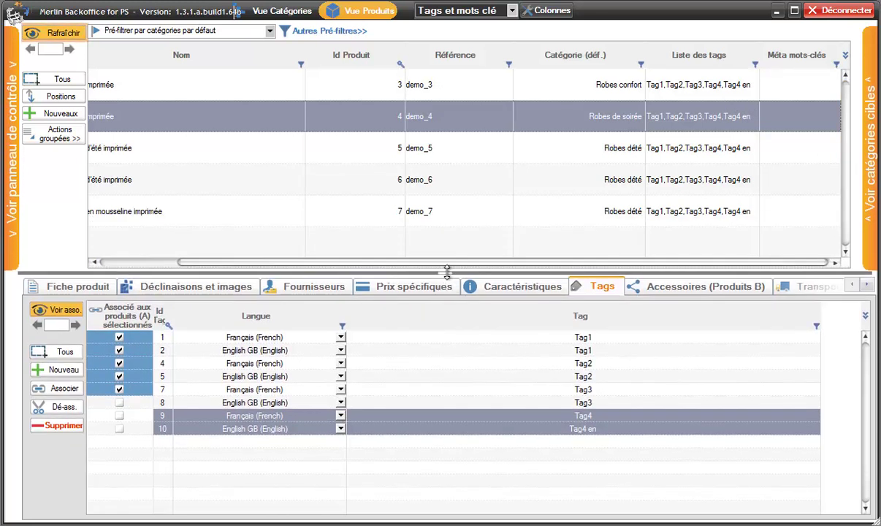
{"action": "left_click", "coordinate": [687, 217], "text": "shift"}
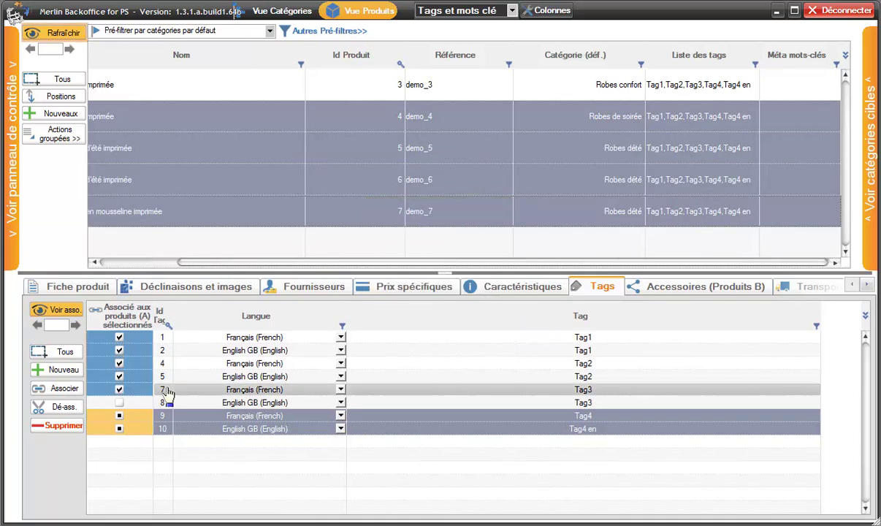
{"action": "left_click", "coordinate": [119, 388]}
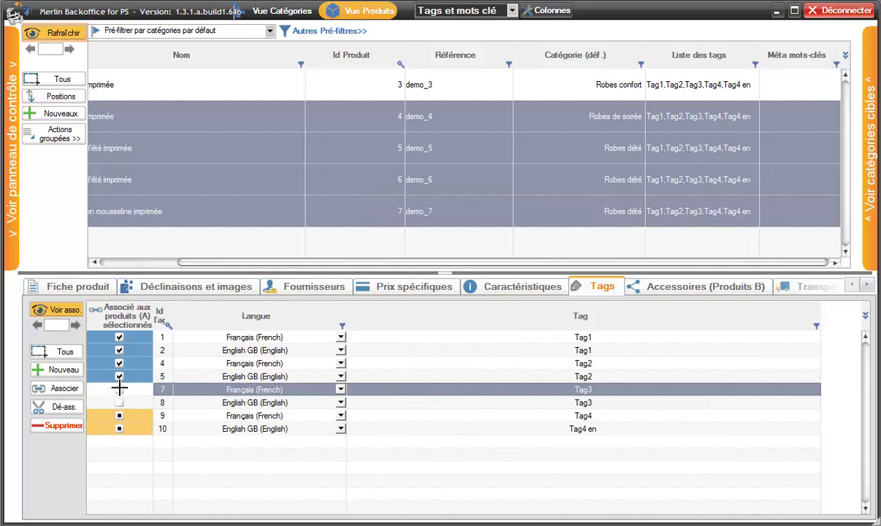
Dissociate every listed tag from the selected products demo_4 to demo_7 and refresh the product table.
{"action": "left_click", "coordinate": [62, 351]}
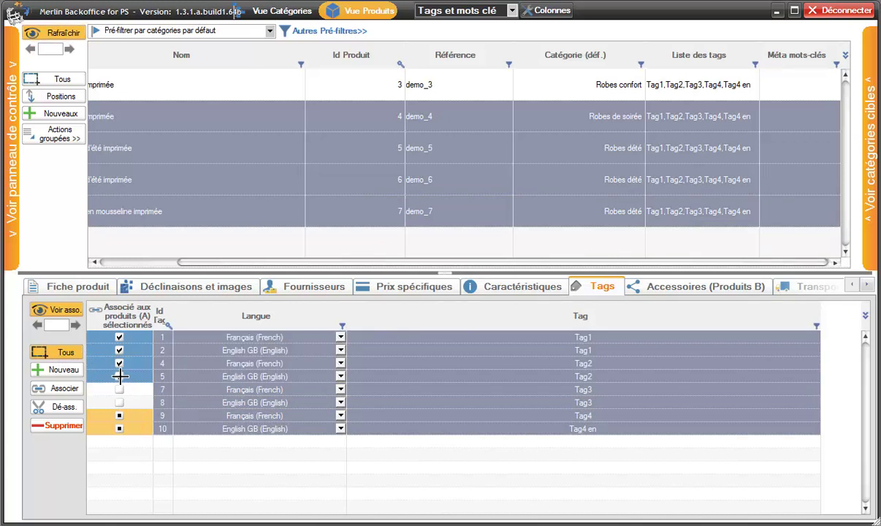
{"action": "left_click", "coordinate": [119, 363]}
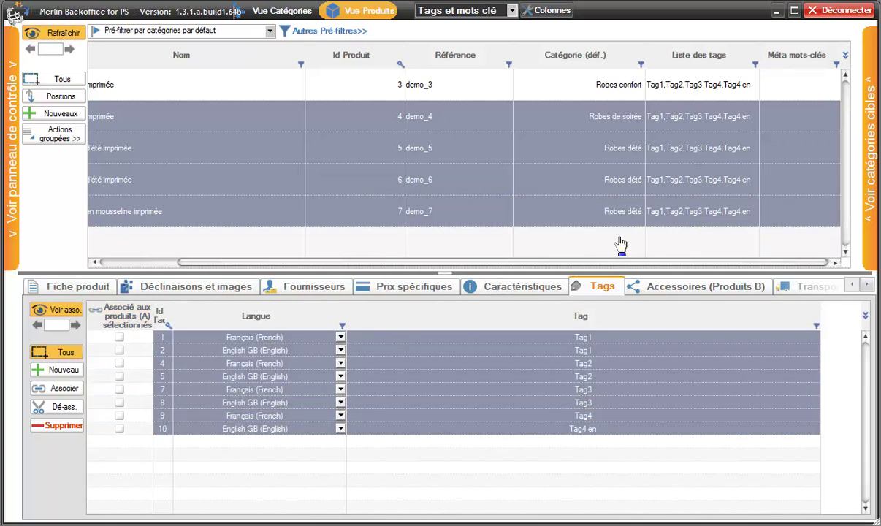
{"action": "left_click", "coordinate": [46, 42]}
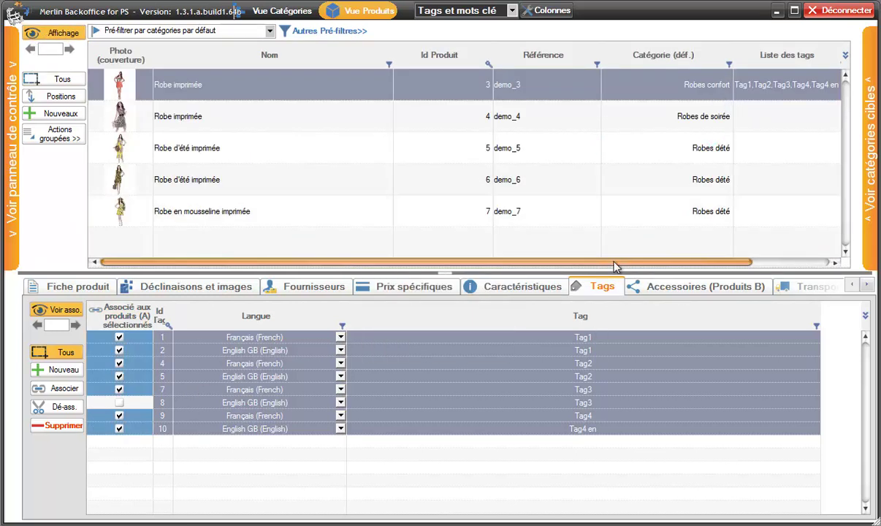
Paste demo_3's tag list into the whole Liste des tags column, keeping existing associations, and refresh the product table.
{"action": "left_click_drag", "start_coordinate": [613, 267], "coordinate": [743, 261]}
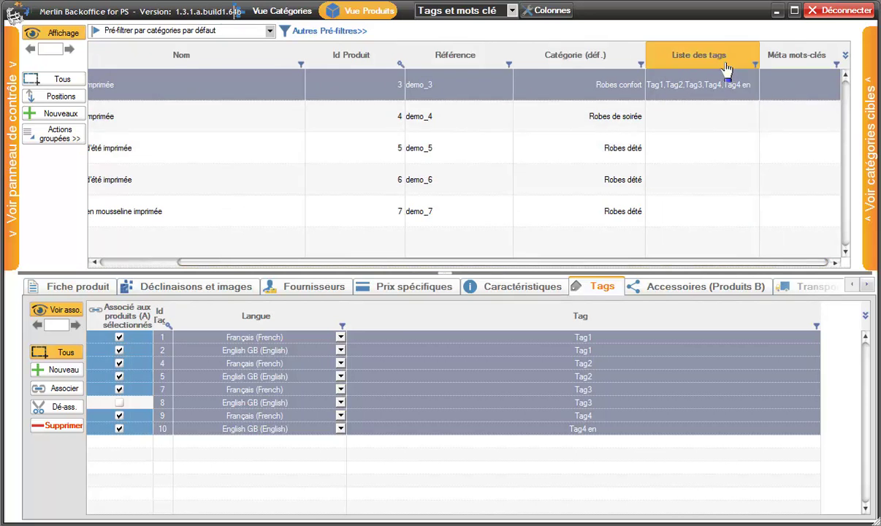
{"action": "right_click", "coordinate": [660, 89]}
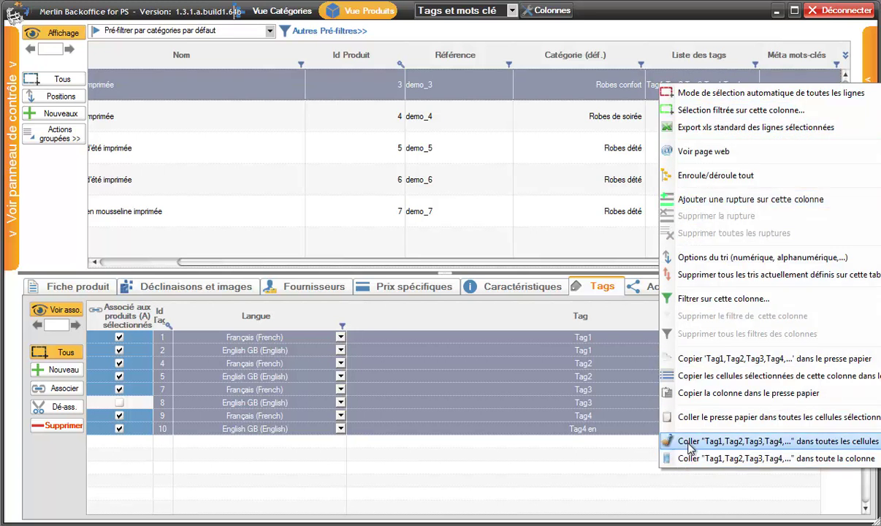
{"action": "left_click", "coordinate": [739, 459]}
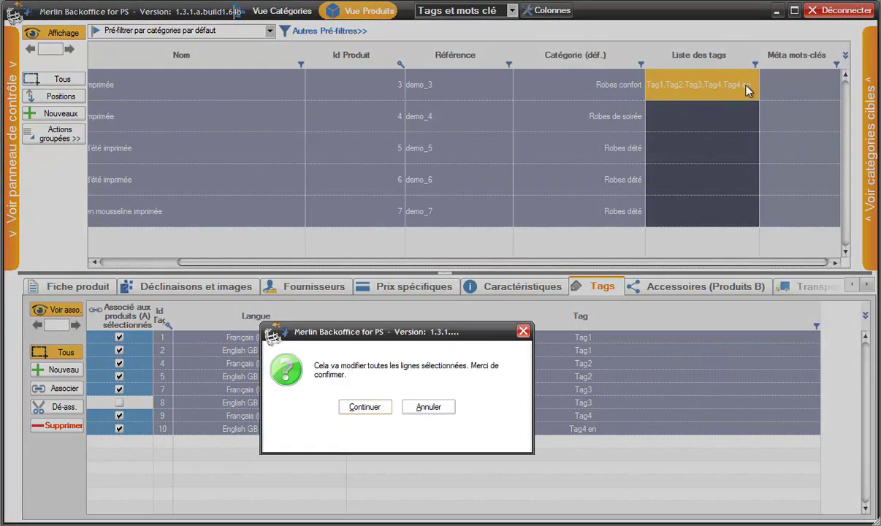
{"action": "left_click", "coordinate": [369, 409]}
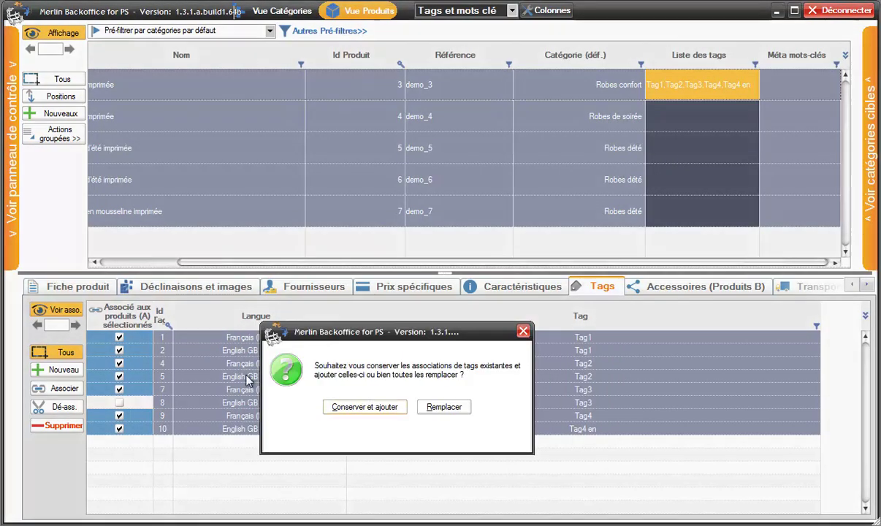
{"action": "left_click", "coordinate": [341, 407]}
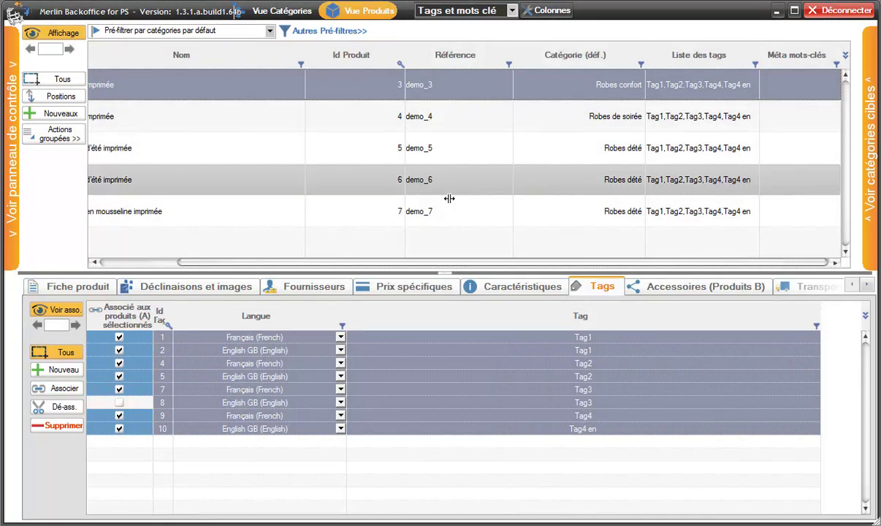
{"action": "left_click", "coordinate": [62, 33]}
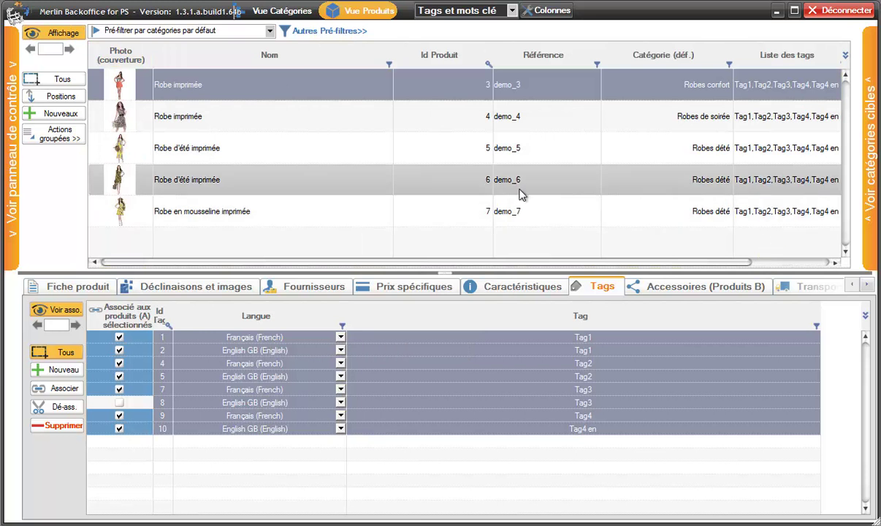
Dissociate the French and English Tag2 entries from the demo_5 product only.
{"action": "left_click", "coordinate": [62, 80]}
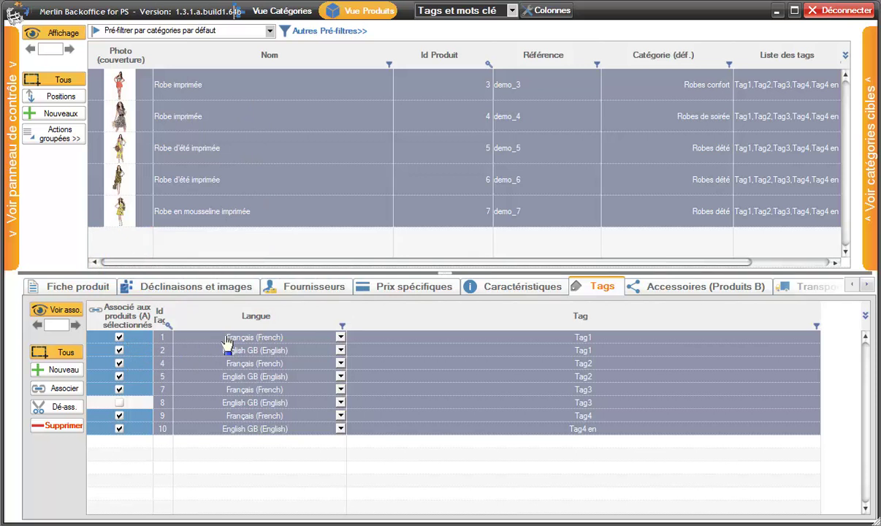
{"action": "left_click", "coordinate": [255, 155]}
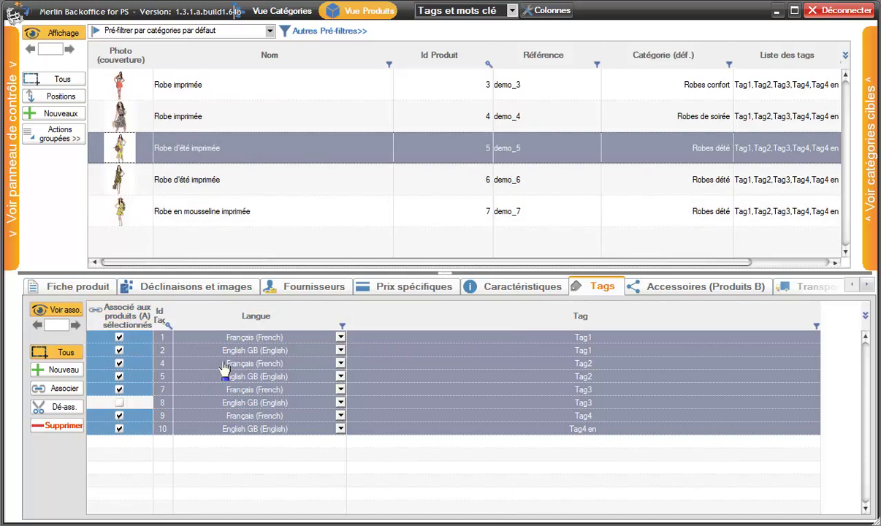
{"action": "left_click_drag", "start_coordinate": [224, 368], "coordinate": [220, 380]}
{"action": "left_click", "coordinate": [119, 363]}
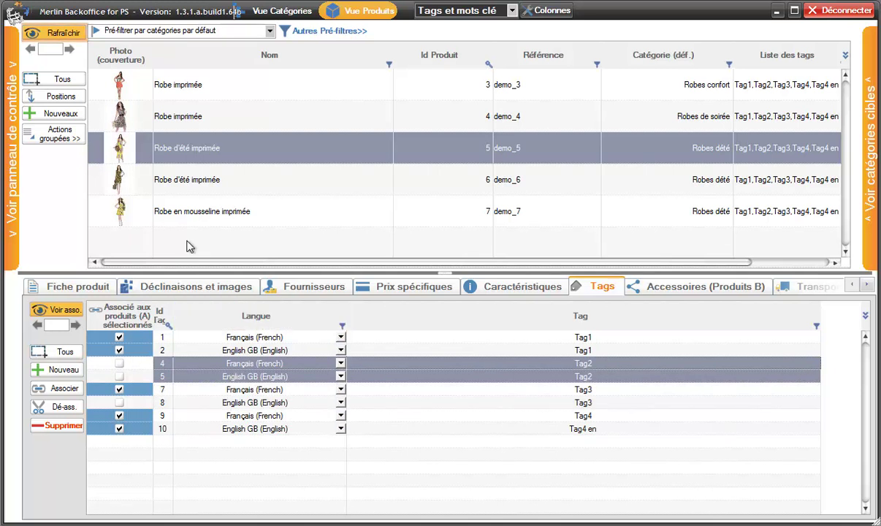
Select all the listed products and turn off the display of their tag associations.
{"action": "left_click", "coordinate": [63, 81]}
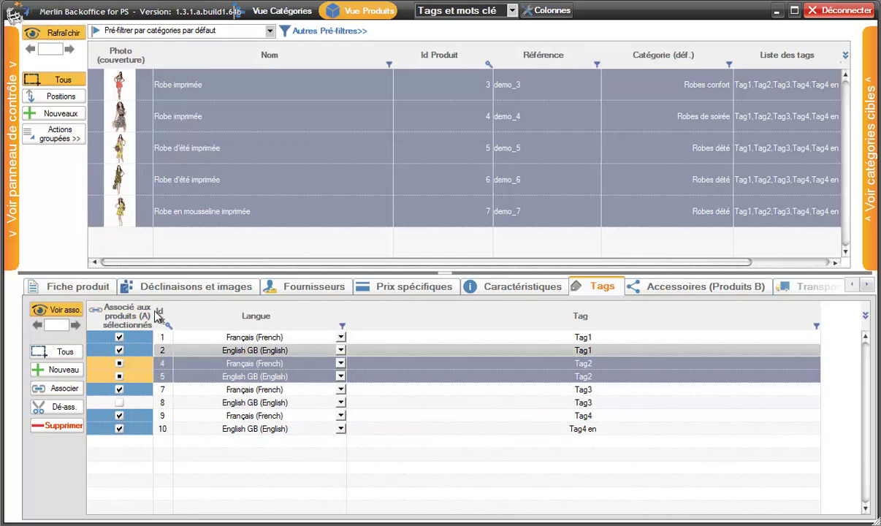
{"action": "left_click", "coordinate": [58, 310]}
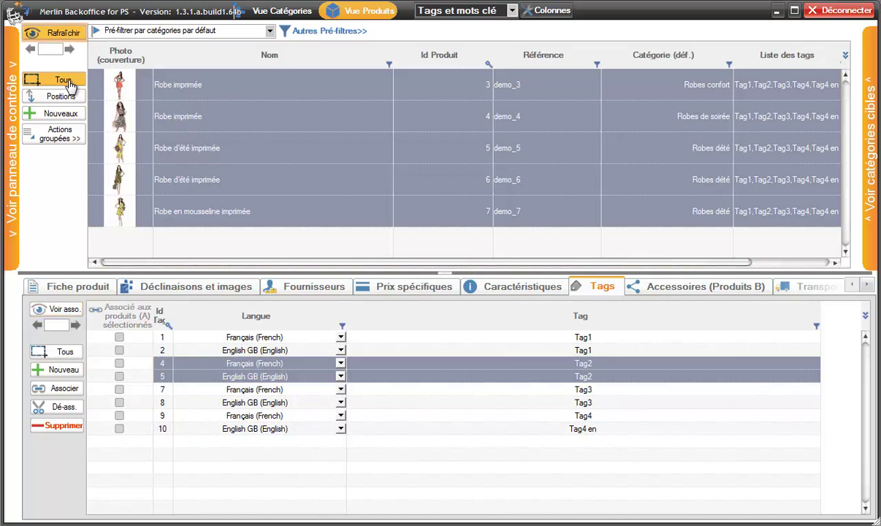
{"action": "left_click", "coordinate": [12, 82]}
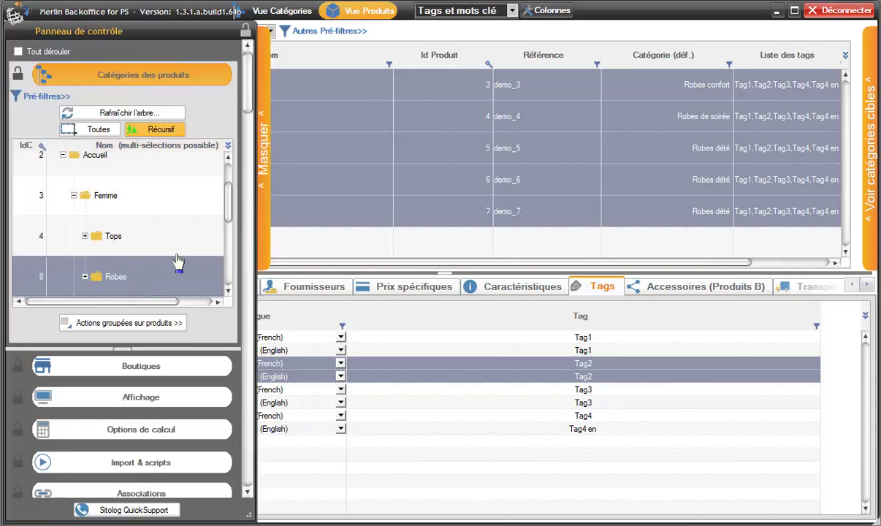
{"action": "left_click", "coordinate": [265, 161]}
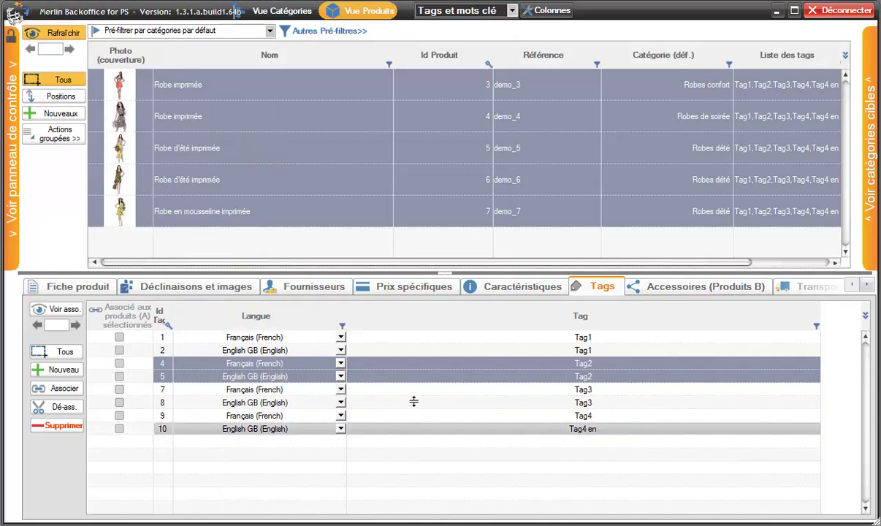
Turn the tag association display back on and associate both Tag2 entries with all the selected products.
{"action": "left_click", "coordinate": [259, 338]}
{"action": "left_click_drag", "start_coordinate": [258, 338], "coordinate": [255, 422]}
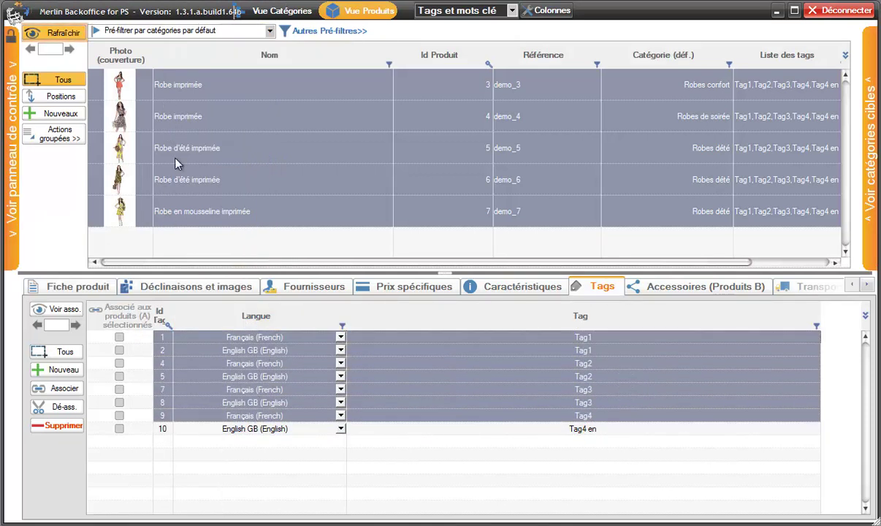
{"action": "left_click", "coordinate": [60, 311]}
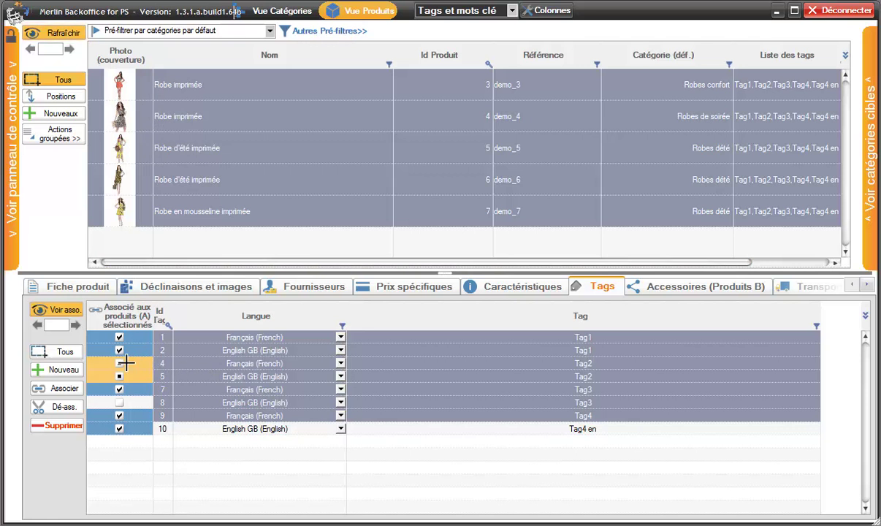
{"action": "left_click_drag", "start_coordinate": [185, 365], "coordinate": [183, 380]}
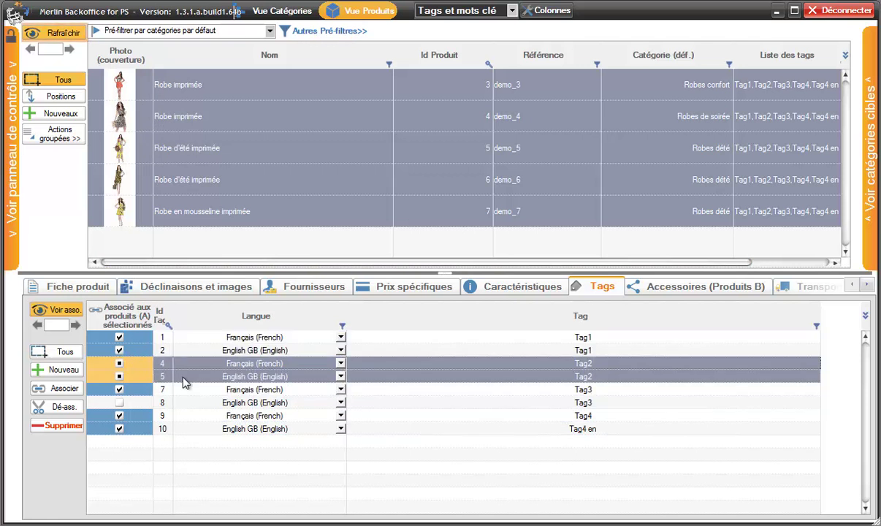
{"action": "left_click", "coordinate": [120, 363]}
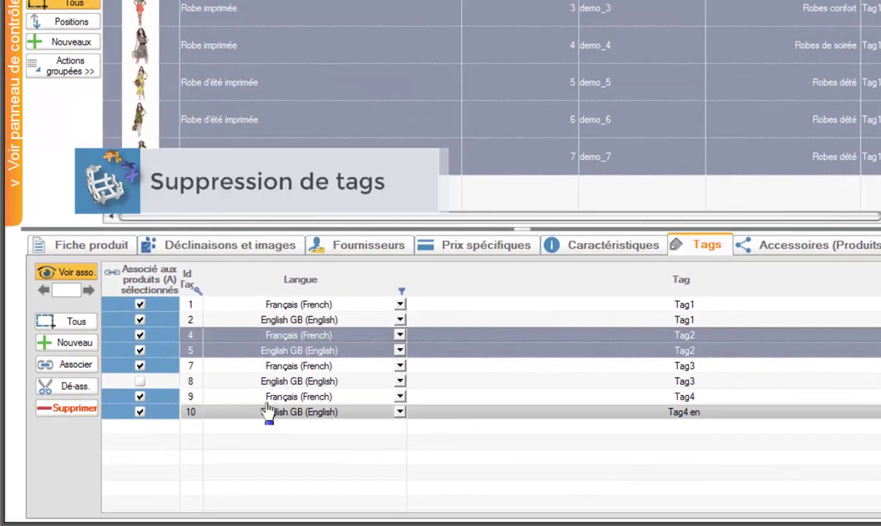
Select the two Tag4 entries, request their deletion, and cancel at the confirmation.
{"action": "left_click_drag", "start_coordinate": [267, 403], "coordinate": [284, 410]}
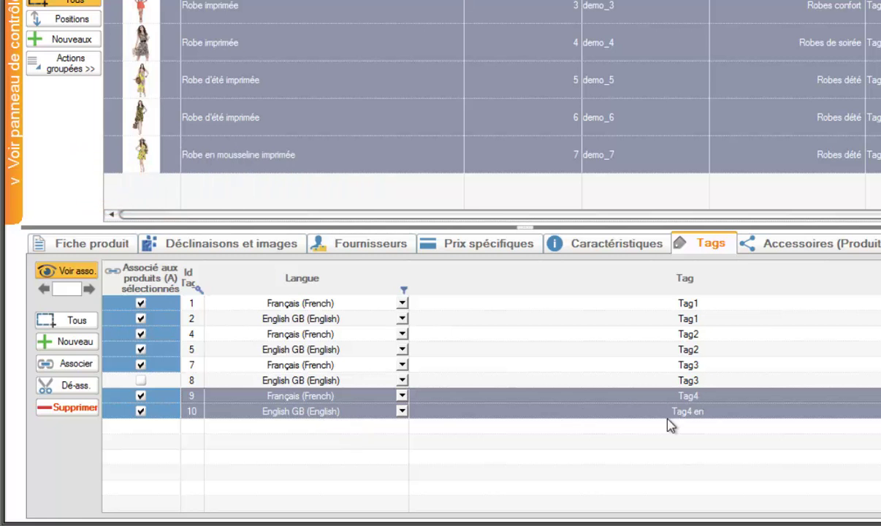
{"action": "left_click", "coordinate": [75, 409]}
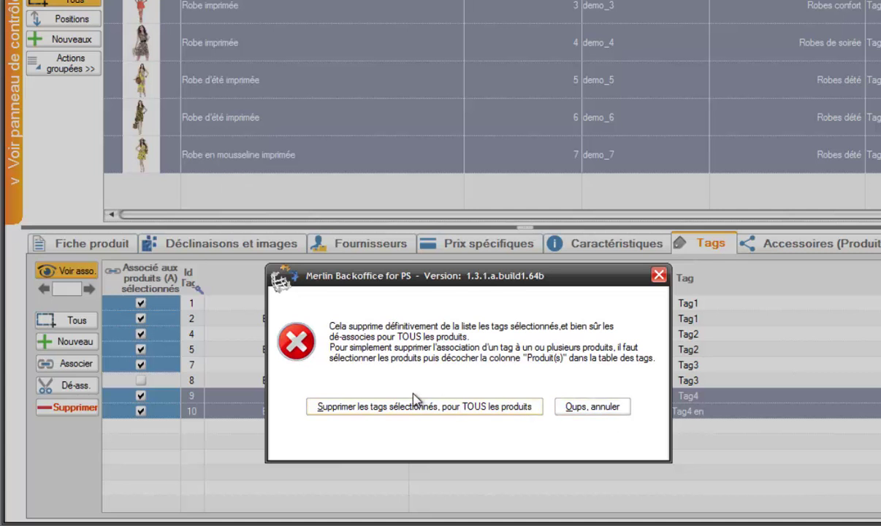
{"action": "left_click", "coordinate": [614, 406]}
Select the demo_4 product and narrow the Nom column to bring the Liste des tags column into view.
{"action": "left_click", "coordinate": [276, 49]}
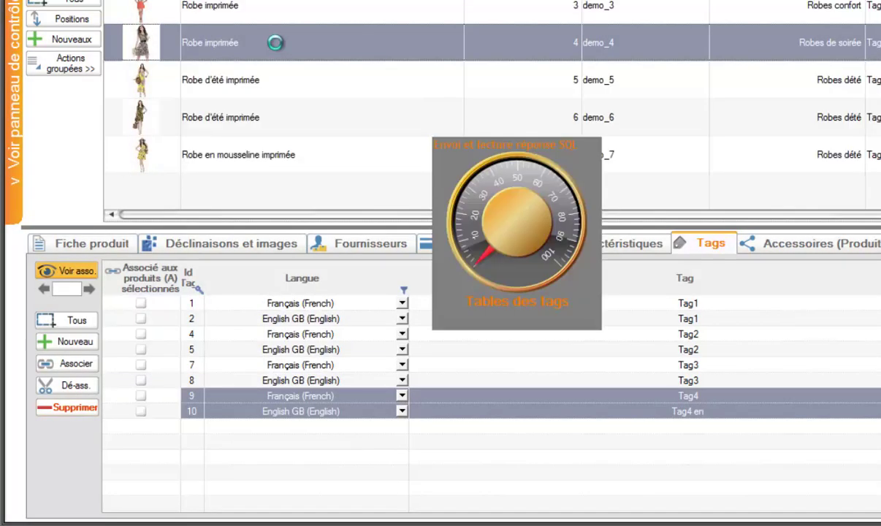
{"action": "left_click_drag", "start_coordinate": [810, 221], "coordinate": [585, 140]}
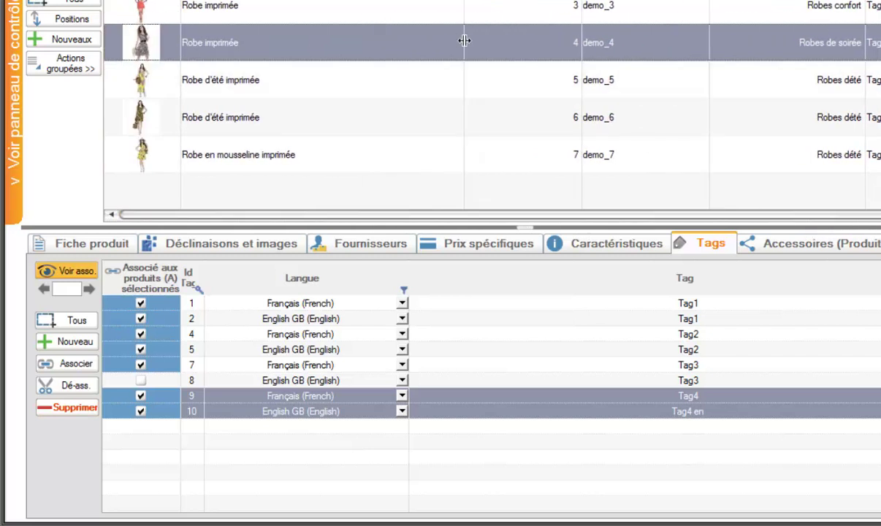
{"action": "left_click_drag", "start_coordinate": [460, 42], "coordinate": [353, 41]}
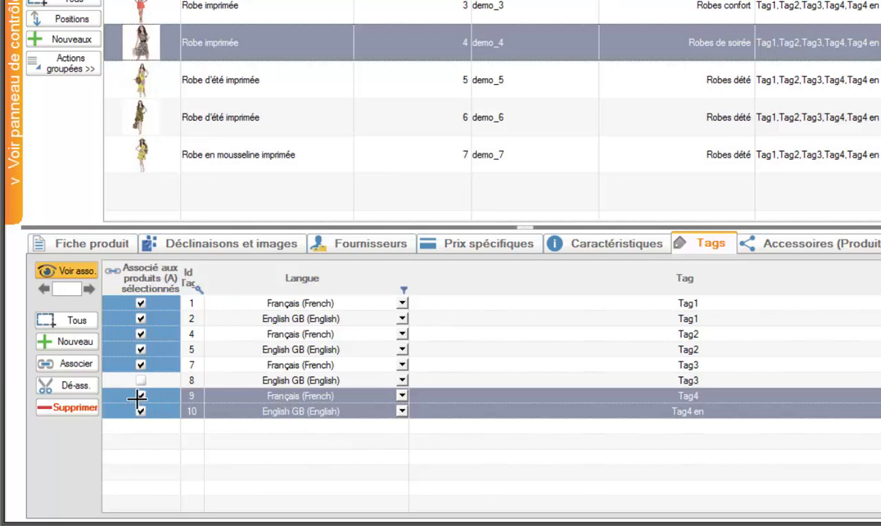
Permanently delete the two selected Tag4 entries for all products and refresh the product table.
{"action": "left_click", "coordinate": [65, 408]}
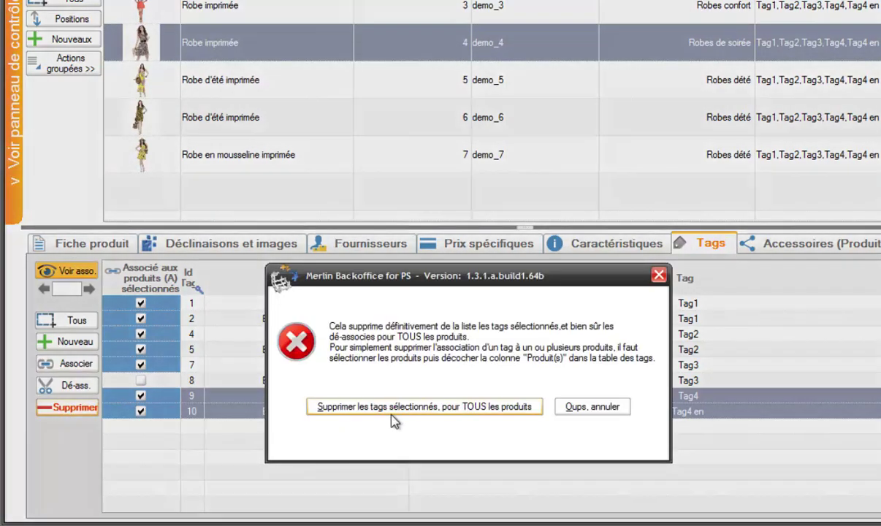
{"action": "left_click", "coordinate": [392, 411]}
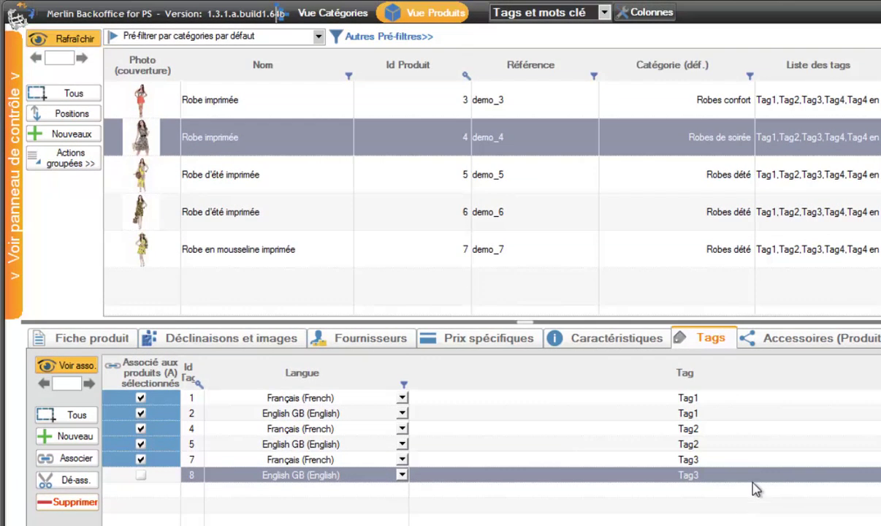
{"action": "left_click", "coordinate": [63, 38]}
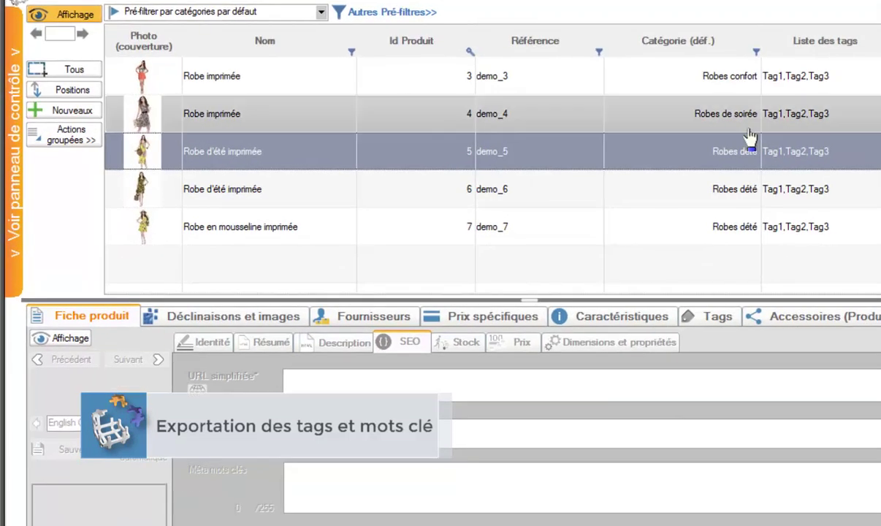
Export all listed products from the Produits table in xls/xlsx format, with PrestaShop column titles and PrestaShop-readable content.
{"action": "left_click", "coordinate": [75, 70]}
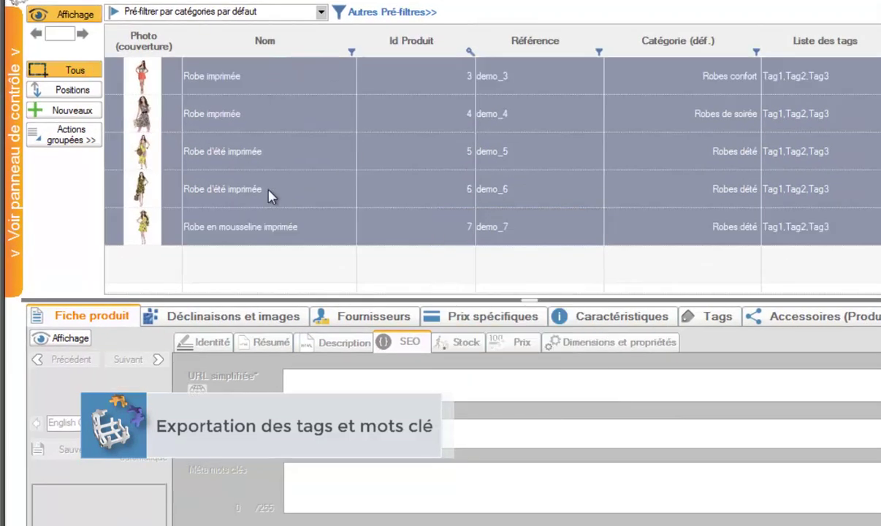
{"action": "left_click", "coordinate": [85, 140]}
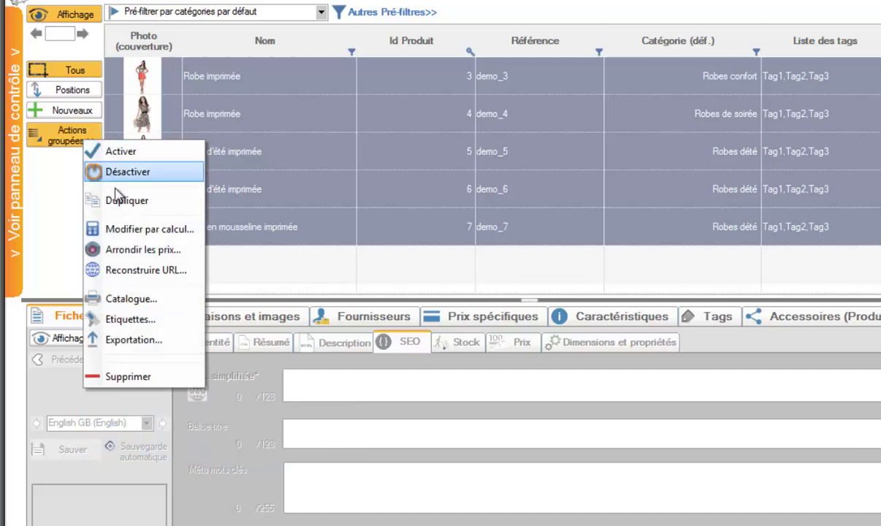
{"action": "left_click", "coordinate": [123, 338]}
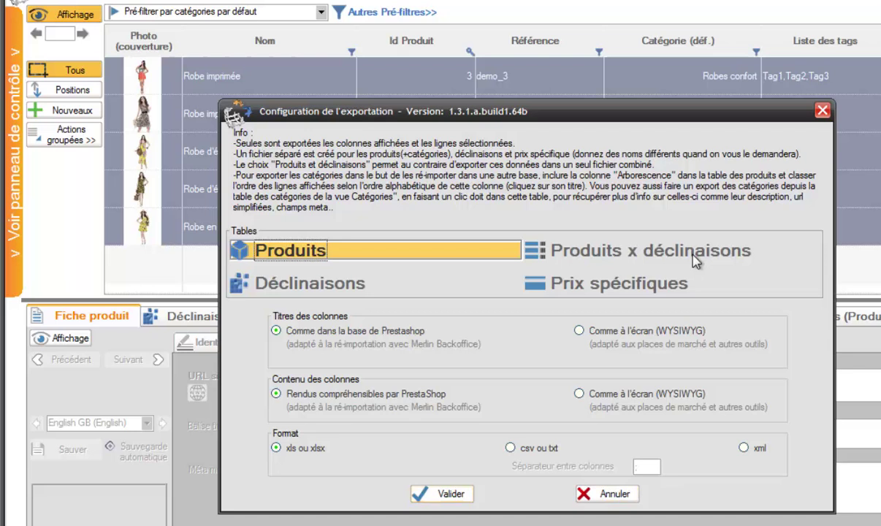
{"action": "left_click", "coordinate": [448, 494]}
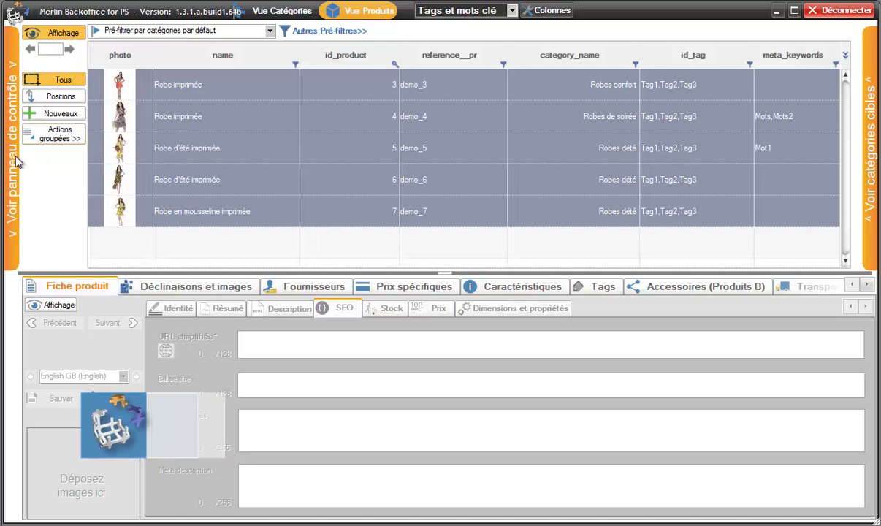
Open the XLS/CSV import tool and create a new import source named Tags_mots_clé_exemple.
{"action": "left_click", "coordinate": [14, 155]}
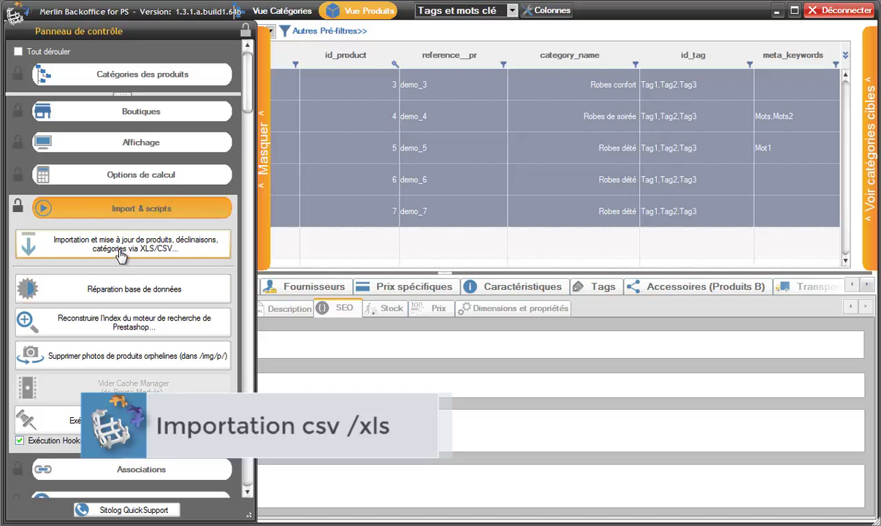
{"action": "left_click", "coordinate": [94, 243]}
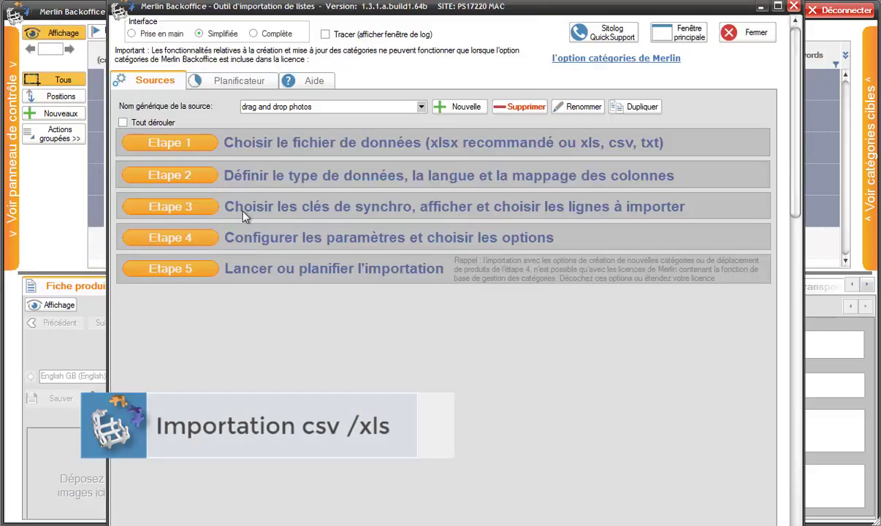
{"action": "left_click", "coordinate": [464, 110]}
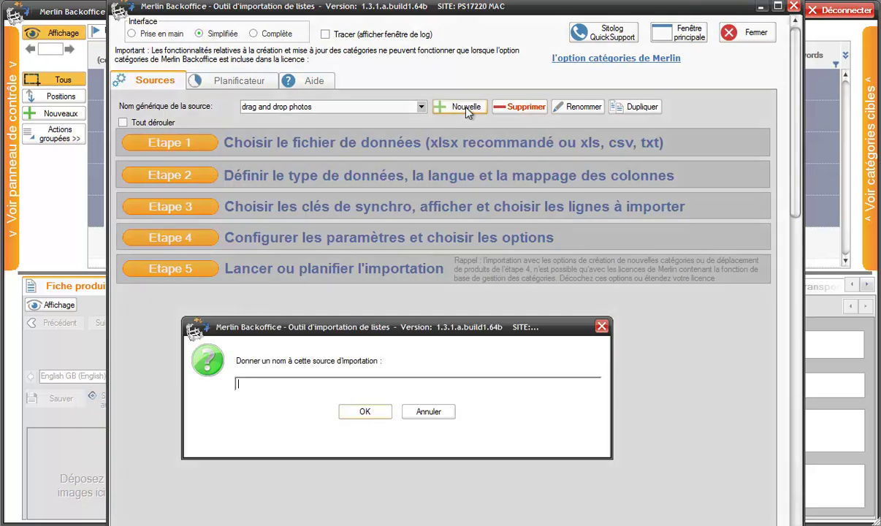
{"action": "type", "text": "Tags_mots_clé_exemple"}
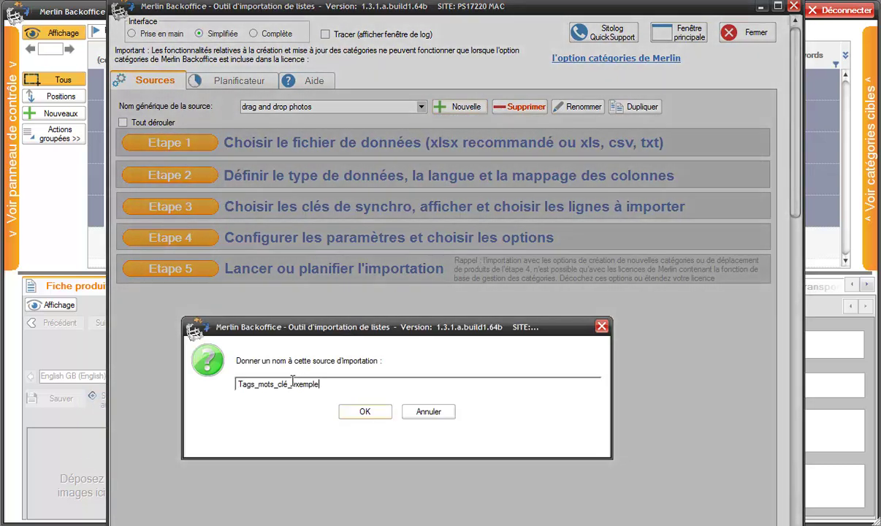
{"action": "left_click", "coordinate": [383, 414]}
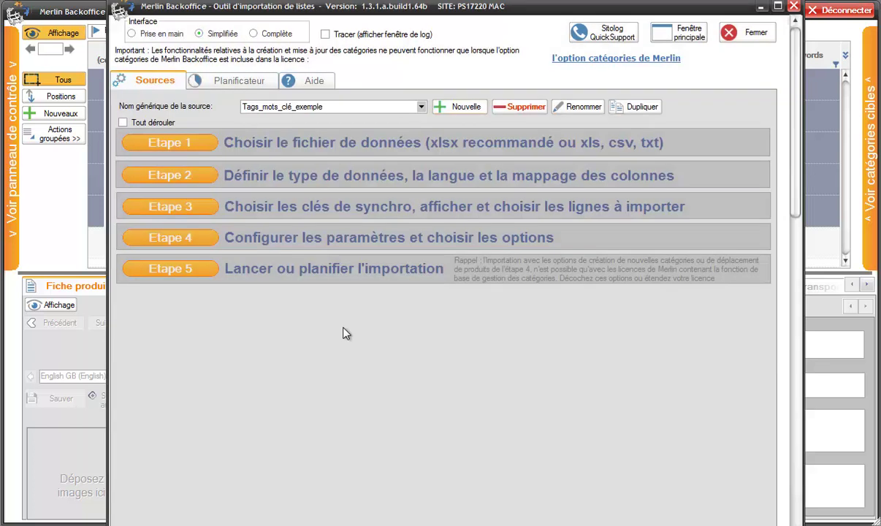
Load the local file Tags_mots_clé_exemple.xls as the source's data file and declare it a product list.
{"action": "left_click", "coordinate": [188, 139]}
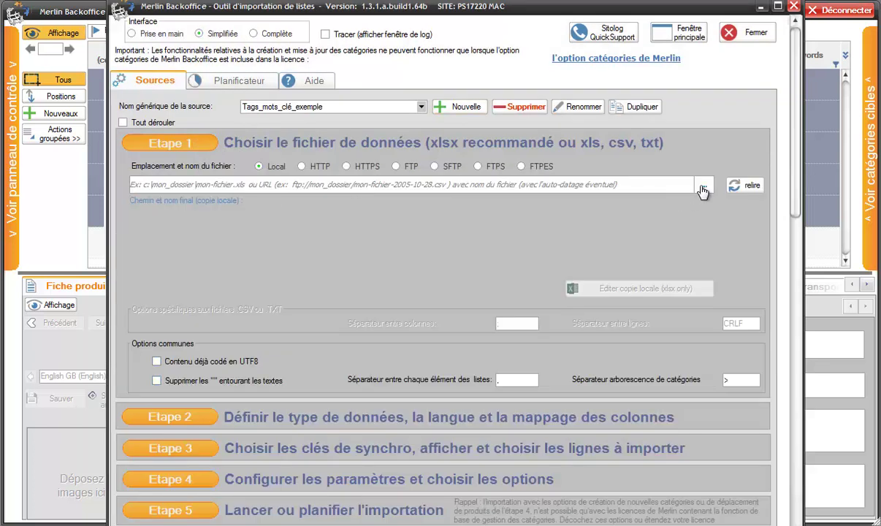
{"action": "left_click", "coordinate": [703, 187]}
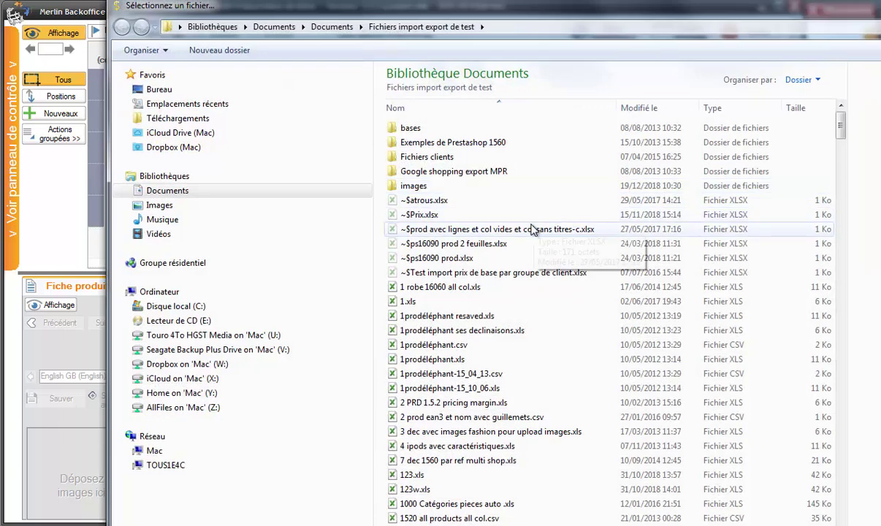
{"action": "key", "text": "Return"}
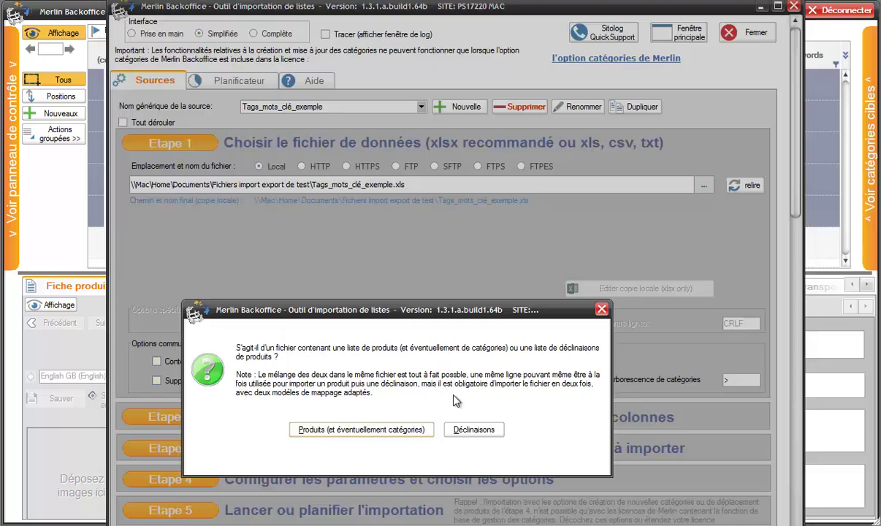
{"action": "left_click", "coordinate": [348, 432]}
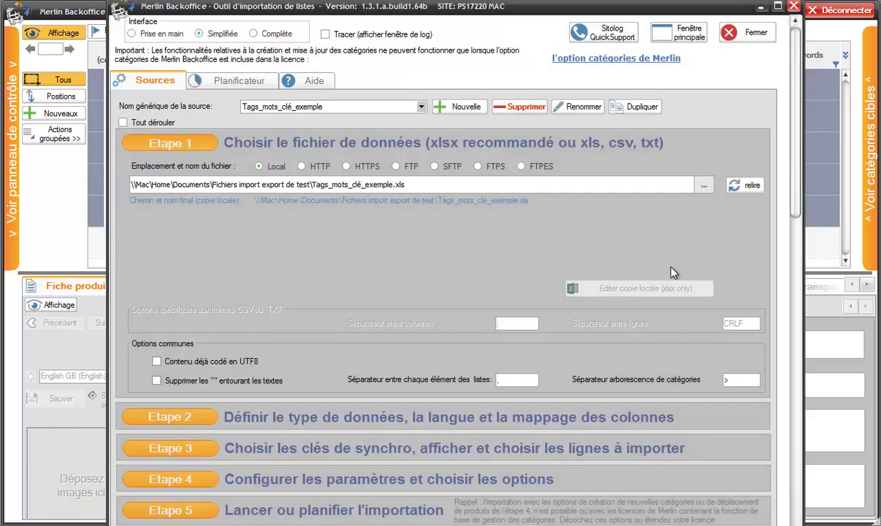
Create a new column mapping model from the file, named Tags_mots_clé_exemple, and dismiss the mapping information message.
{"action": "left_click", "coordinate": [174, 417]}
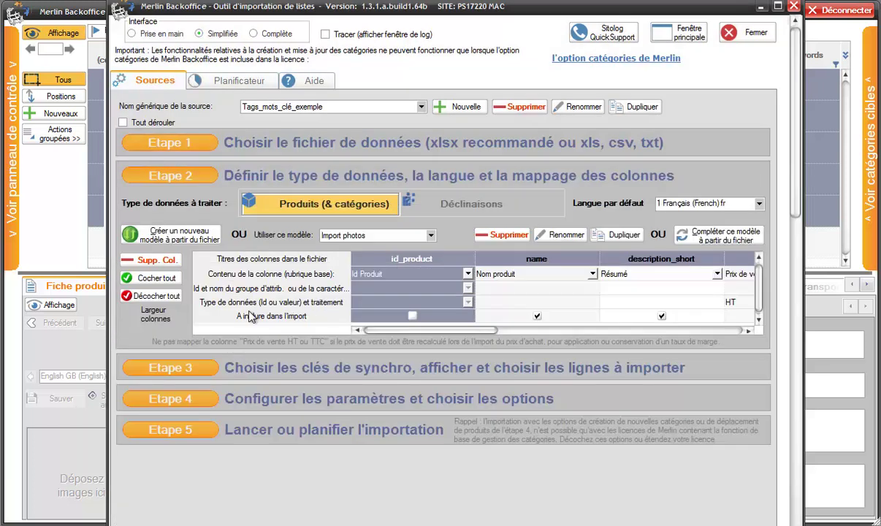
{"action": "left_click", "coordinate": [152, 232]}
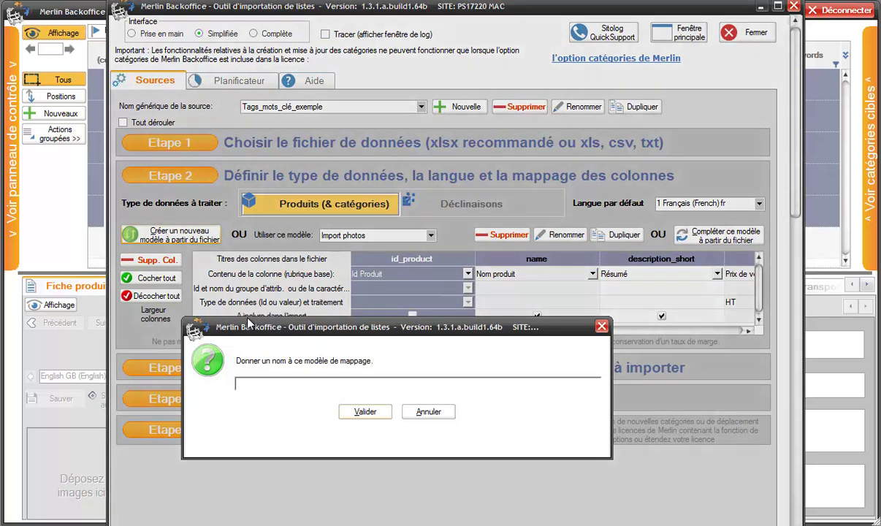
{"action": "type", "text": "Tags_mots_clé_exemple"}
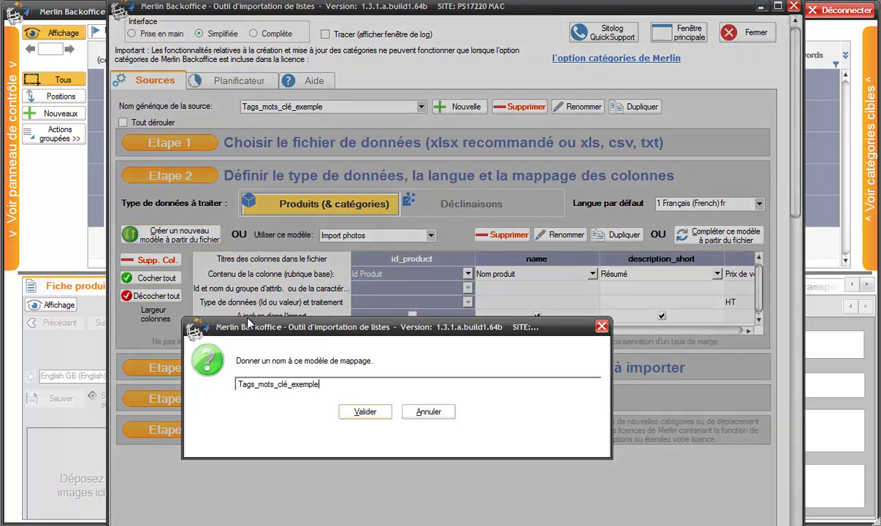
{"action": "left_click", "coordinate": [367, 413]}
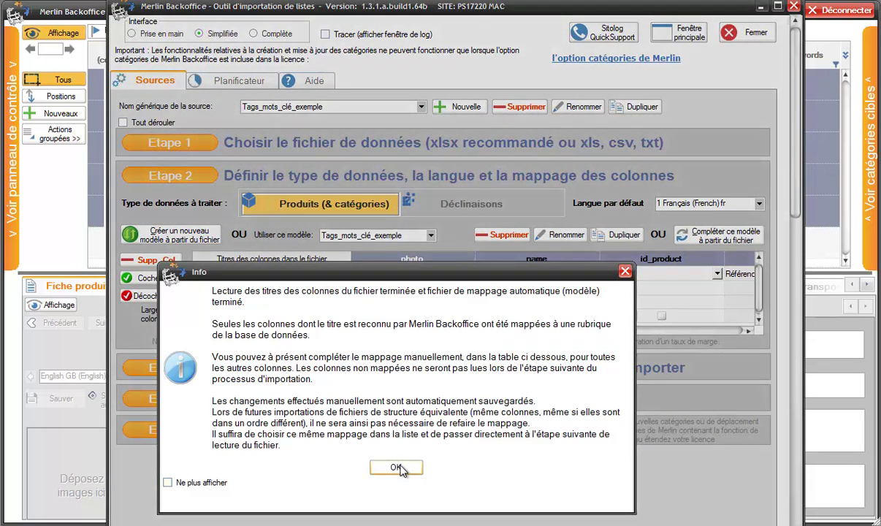
{"action": "left_click", "coordinate": [400, 468]}
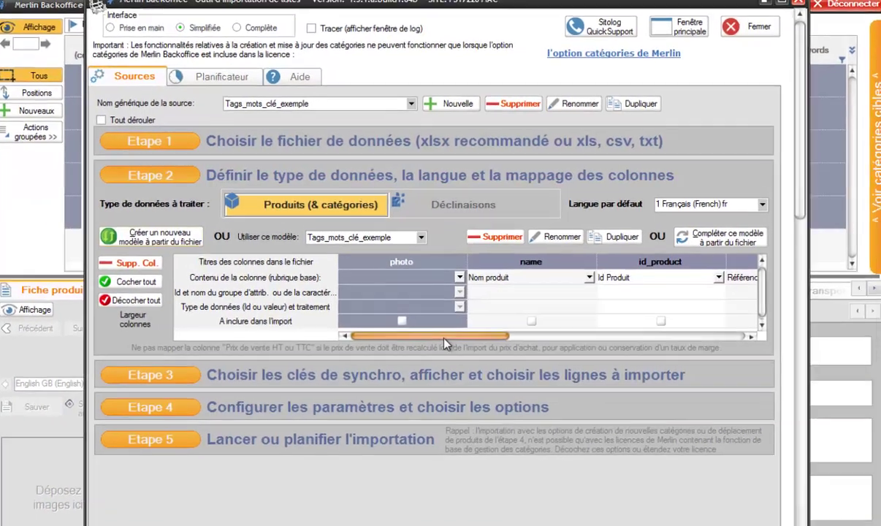
Set id_tag processing to "Liste de valeurs: créer si n'existe pas" and include the id_tag and meta_keywords columns in the import.
{"action": "left_click_drag", "start_coordinate": [478, 330], "coordinate": [619, 337]}
{"action": "left_click_drag", "start_coordinate": [599, 393], "coordinate": [603, 392]}
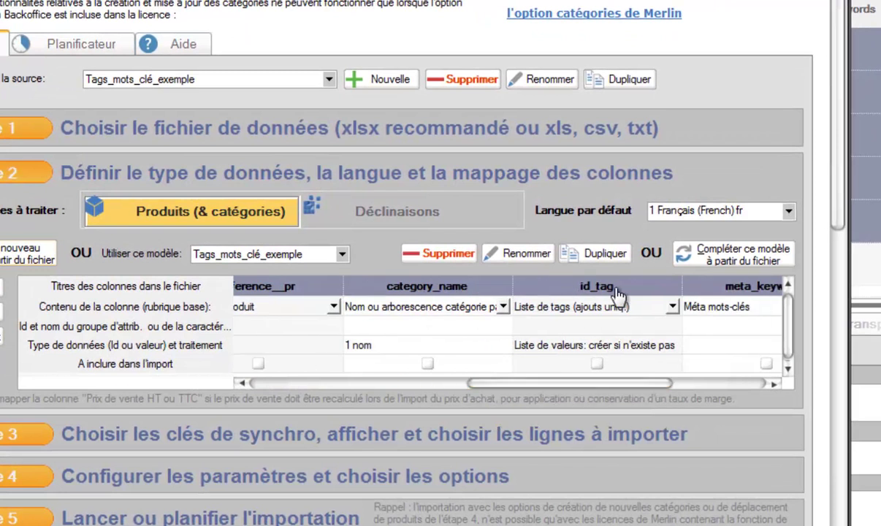
{"action": "left_click_drag", "start_coordinate": [363, 2], "coordinate": [363, 71]}
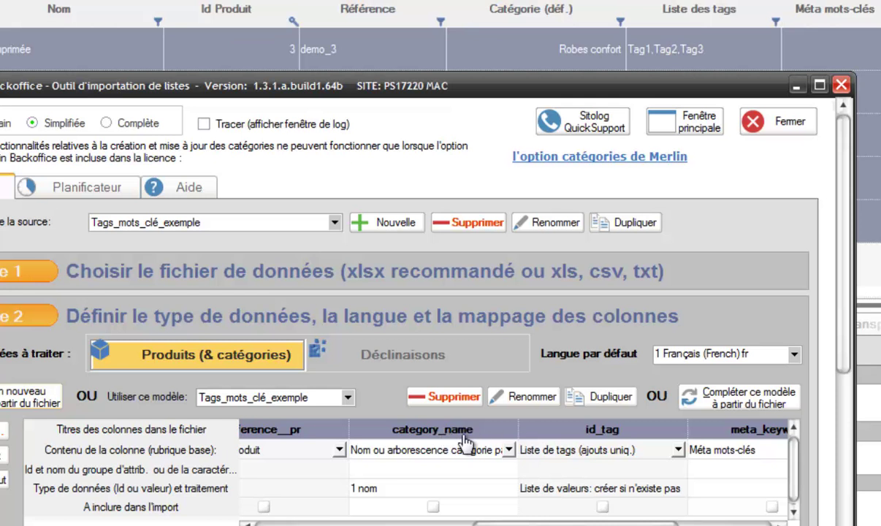
{"action": "left_click_drag", "start_coordinate": [577, 523], "coordinate": [606, 524]}
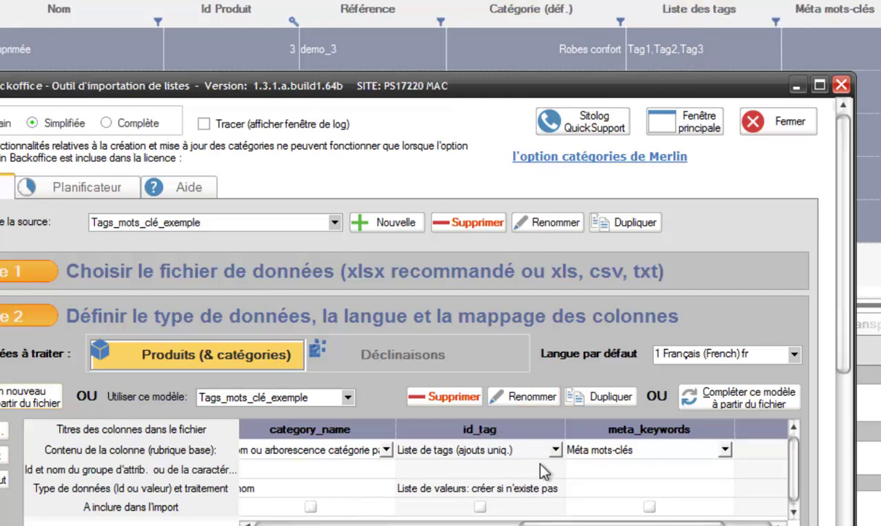
{"action": "left_click", "coordinate": [435, 465]}
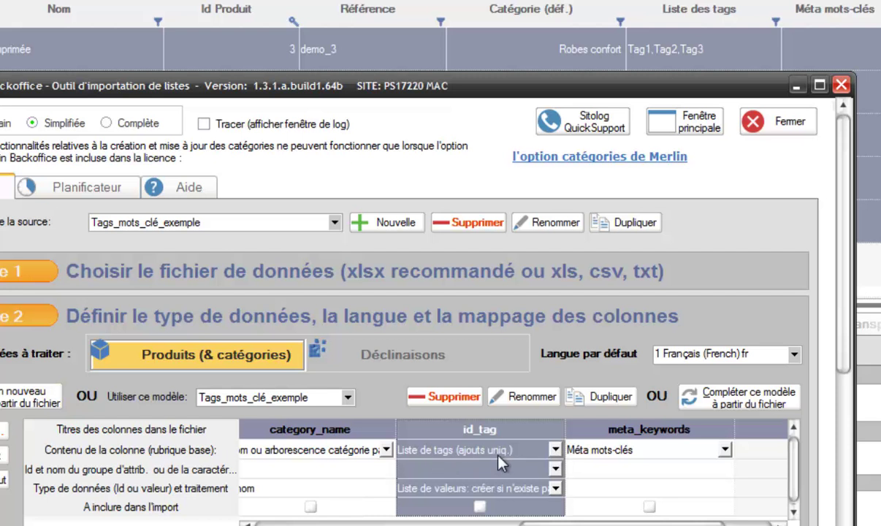
{"action": "left_click", "coordinate": [556, 488]}
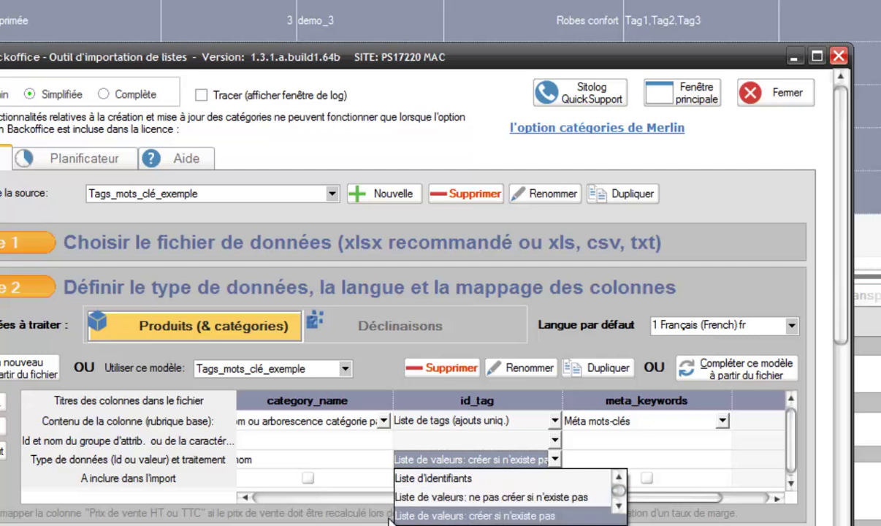
{"action": "left_click", "coordinate": [494, 515]}
{"action": "left_click", "coordinate": [477, 478]}
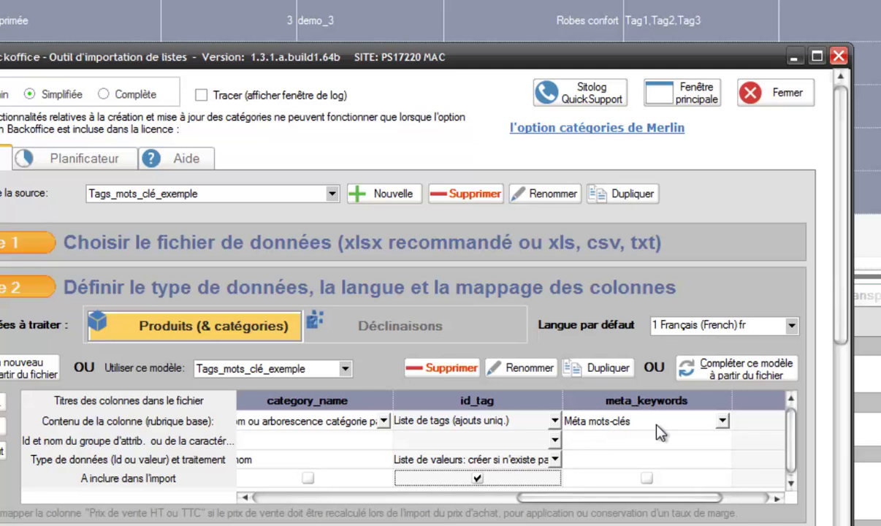
{"action": "left_click", "coordinate": [646, 477]}
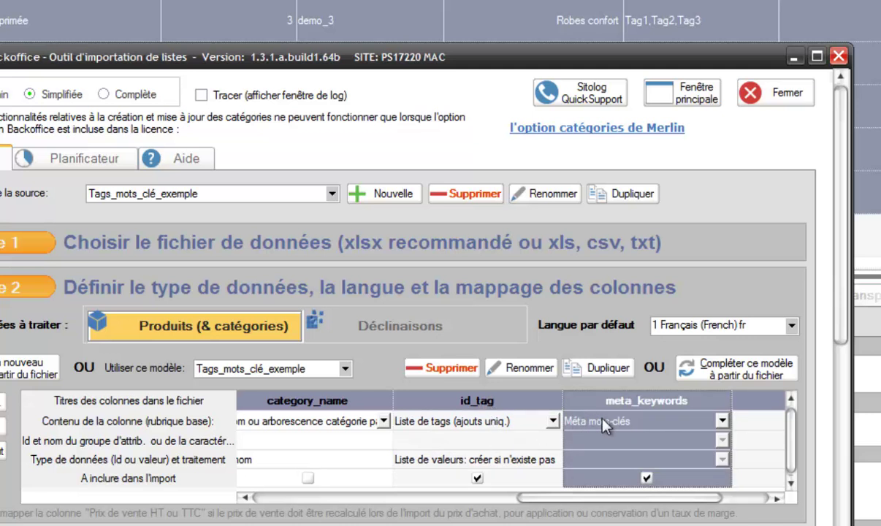
Review the database fields offered as column content for id_tag, then close the list.
{"action": "left_click", "coordinate": [552, 422]}
{"action": "left_click", "coordinate": [552, 421]}
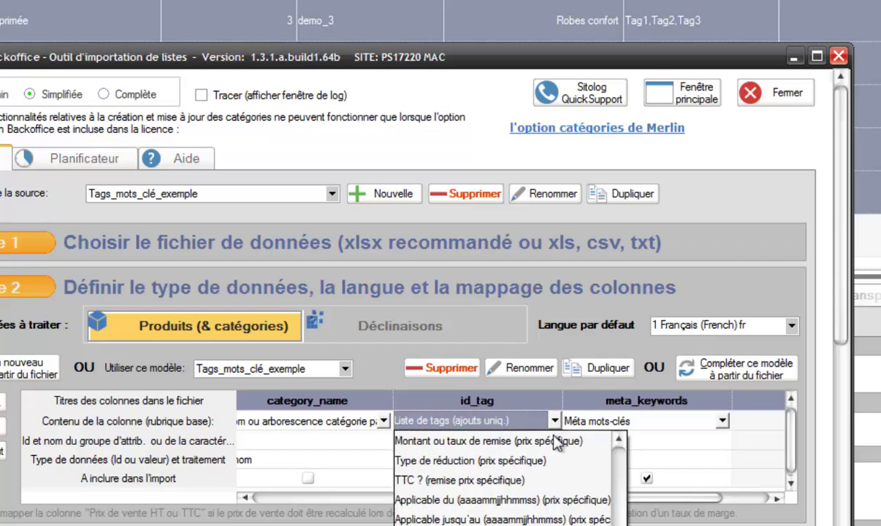
{"action": "scroll", "coordinate": [503, 475], "scroll_direction": "down", "scroll_amount": 5}
{"action": "scroll", "coordinate": [503, 475], "scroll_direction": "up", "scroll_amount": 5}
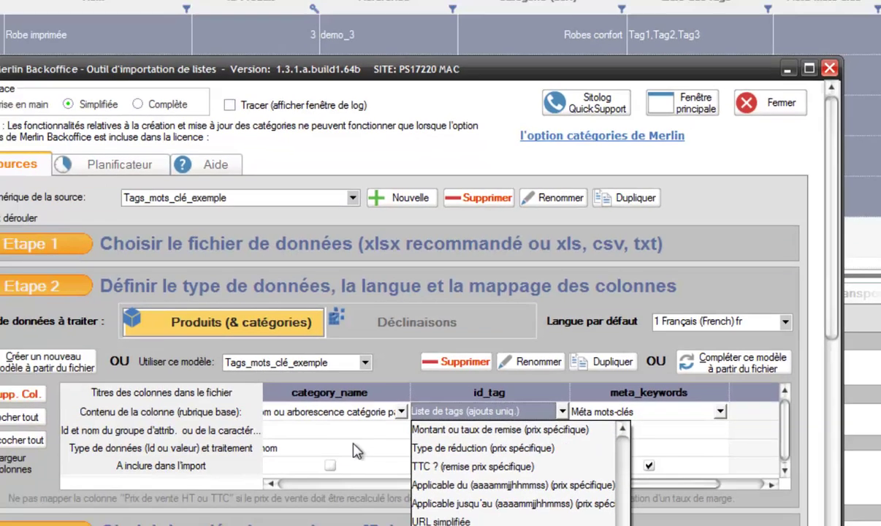
{"action": "left_click", "coordinate": [271, 460]}
Include the id_product column in the import.
{"action": "left_click_drag", "start_coordinate": [636, 442], "coordinate": [452, 441]}
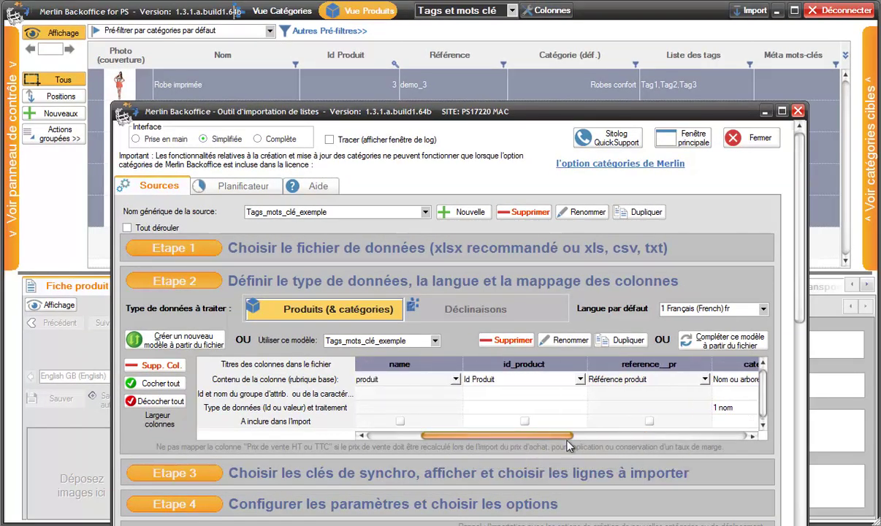
{"action": "left_click", "coordinate": [522, 422]}
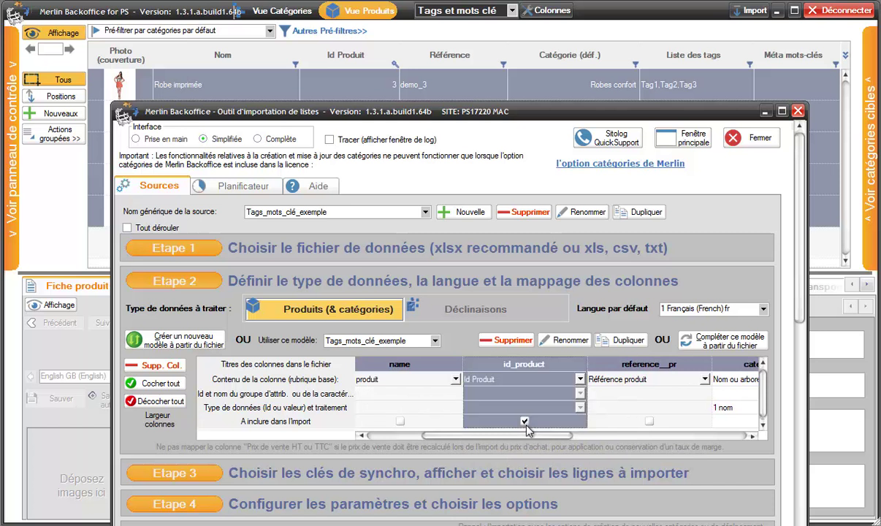
In Etape 3, choose Identifiant PrestaShop (Id) produit as product sync key, display the file's rows, and widen the Méta mots-clés column.
{"action": "left_click", "coordinate": [170, 473]}
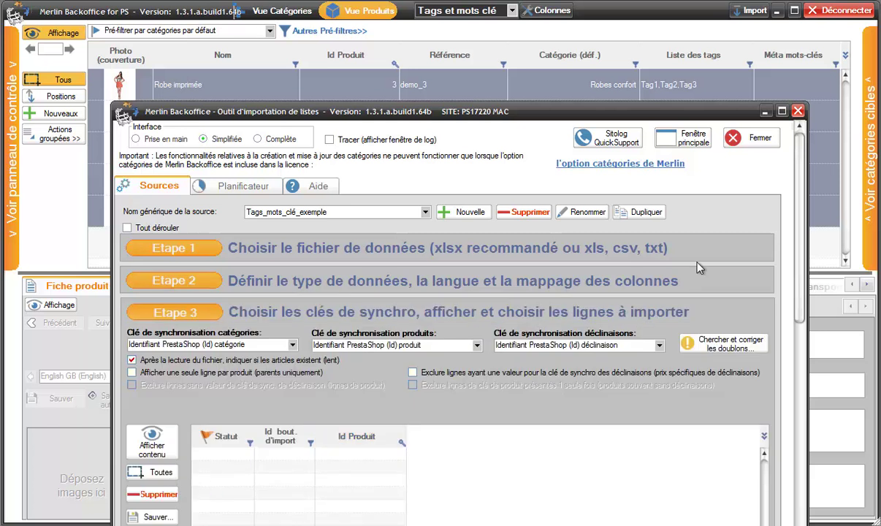
{"action": "left_click_drag", "start_coordinate": [643, 115], "coordinate": [643, 15]}
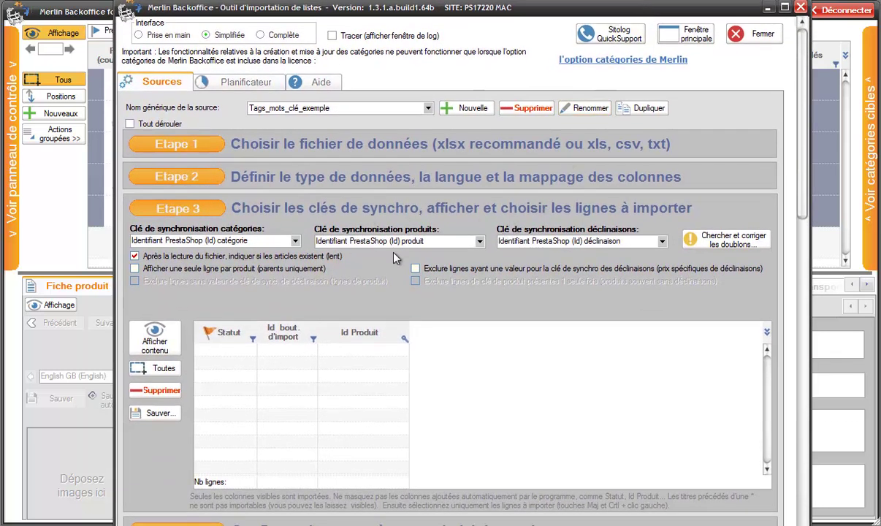
{"action": "left_click", "coordinate": [471, 241]}
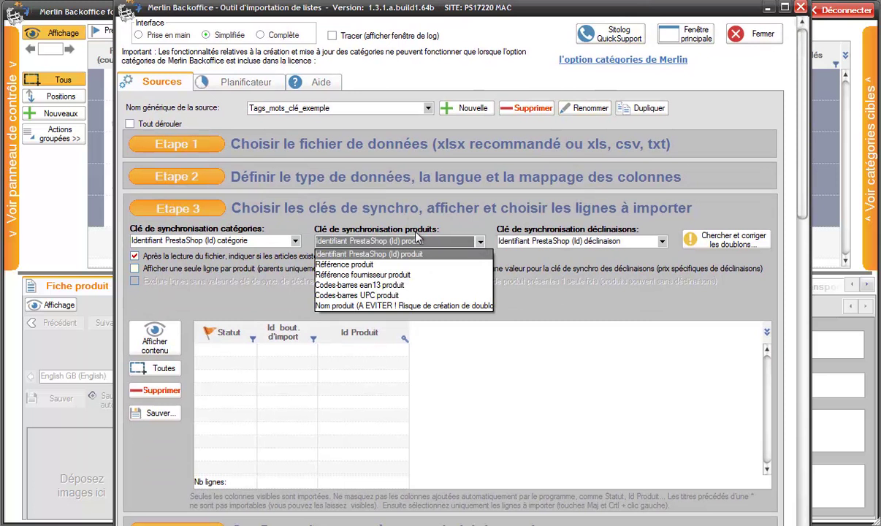
{"action": "left_click", "coordinate": [355, 257]}
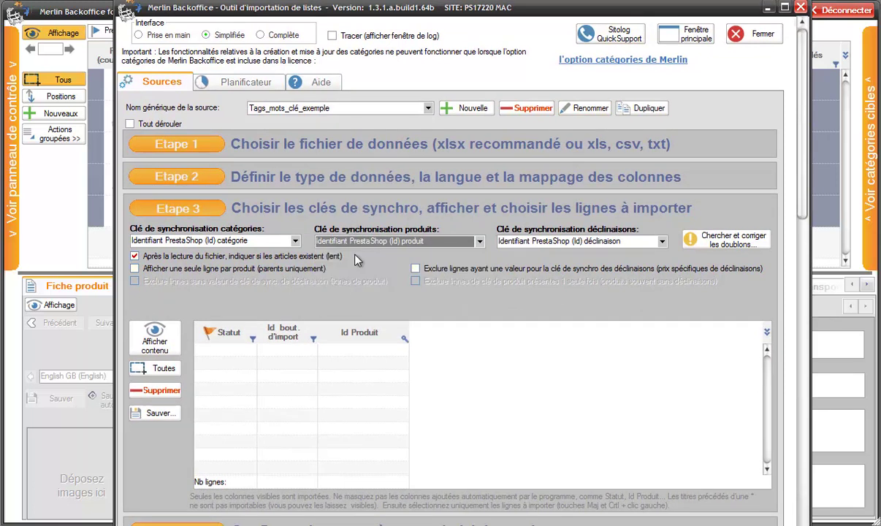
{"action": "left_click", "coordinate": [152, 339]}
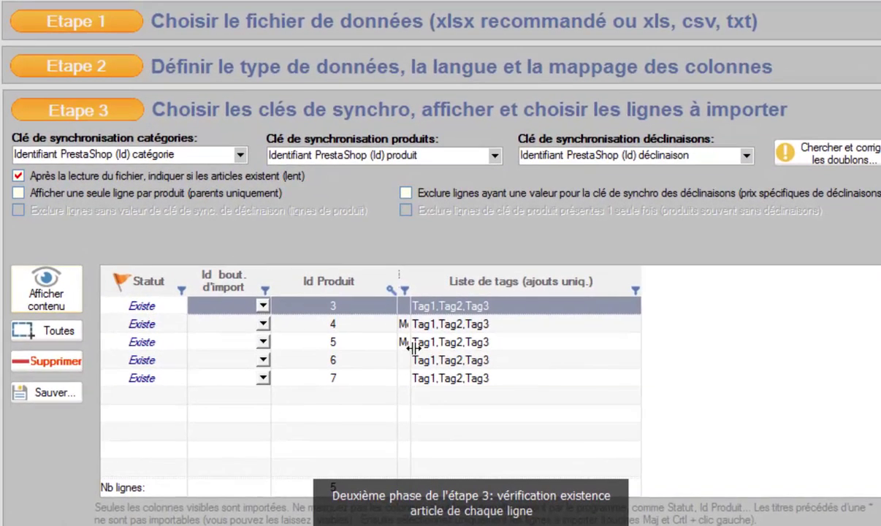
{"action": "left_click_drag", "start_coordinate": [412, 349], "coordinate": [503, 345]}
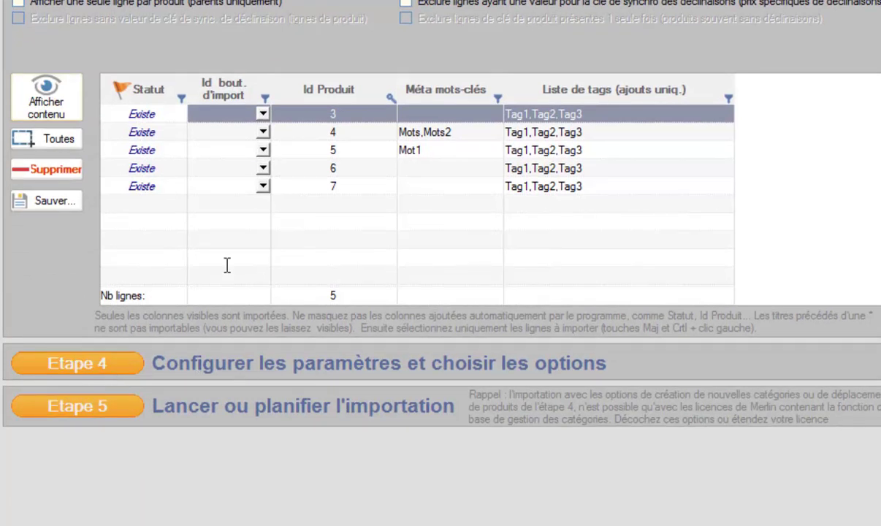
Set the Méta mots-clés of product 6 to "Mot4" in the import table.
{"action": "left_click", "coordinate": [427, 168]}
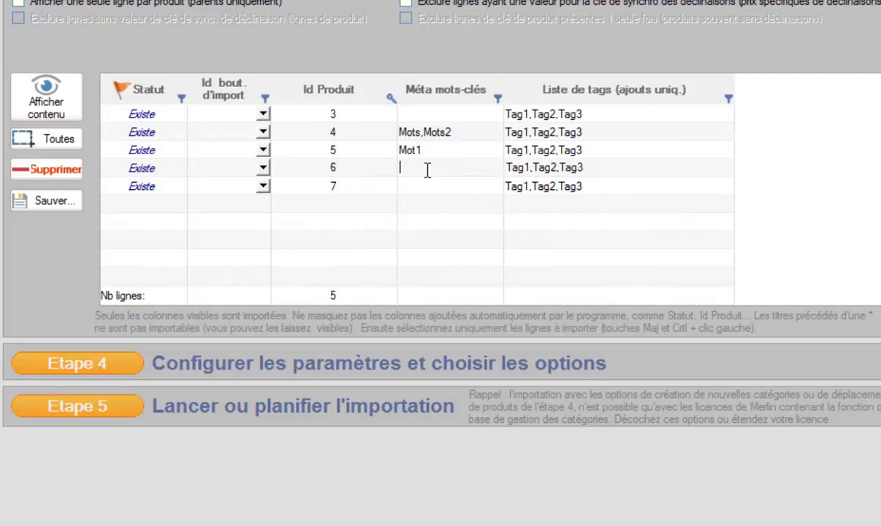
{"action": "left_click", "coordinate": [427, 170]}
{"action": "type", "text": "Ma"}
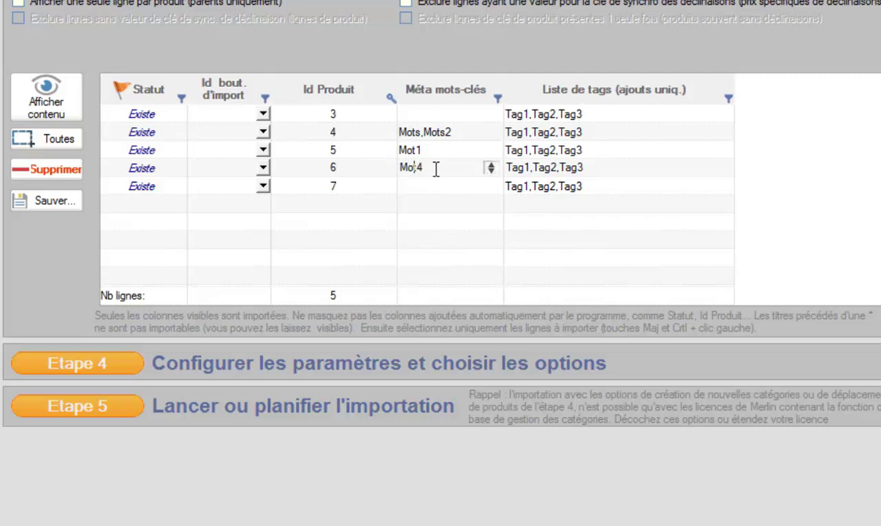
Append ",Tag5" to the tag list of product 4 and select all rows for import.
{"action": "left_click", "coordinate": [593, 133]}
{"action": "left_click", "coordinate": [593, 132]}
{"action": "left_click", "coordinate": [593, 132]}
{"action": "type", "text": ",Tag5"}
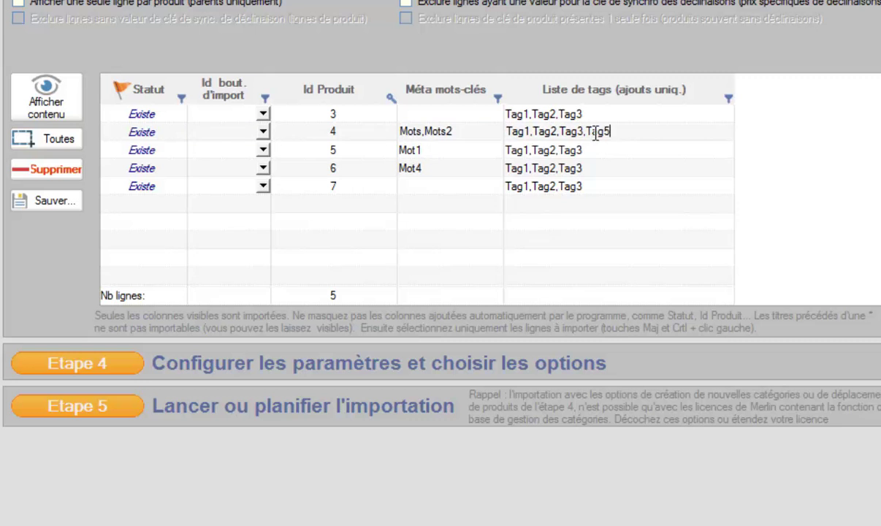
{"action": "left_click", "coordinate": [599, 149]}
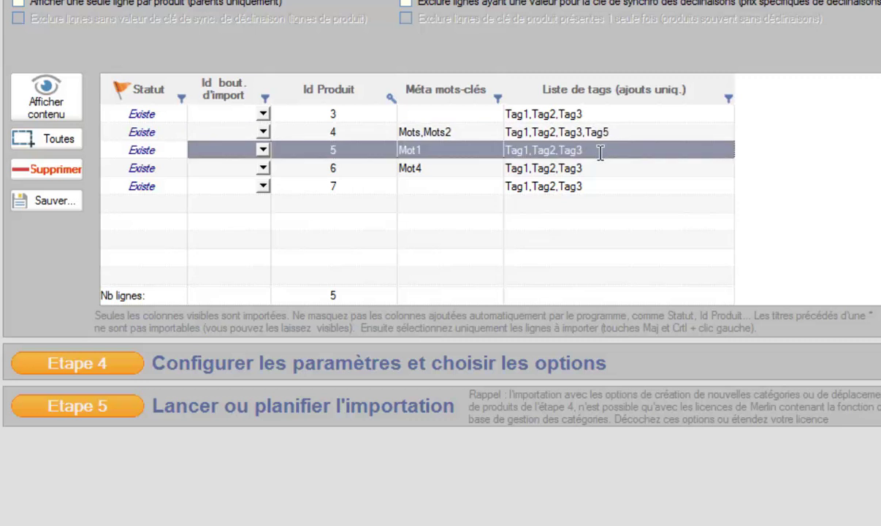
{"action": "left_click", "coordinate": [58, 145]}
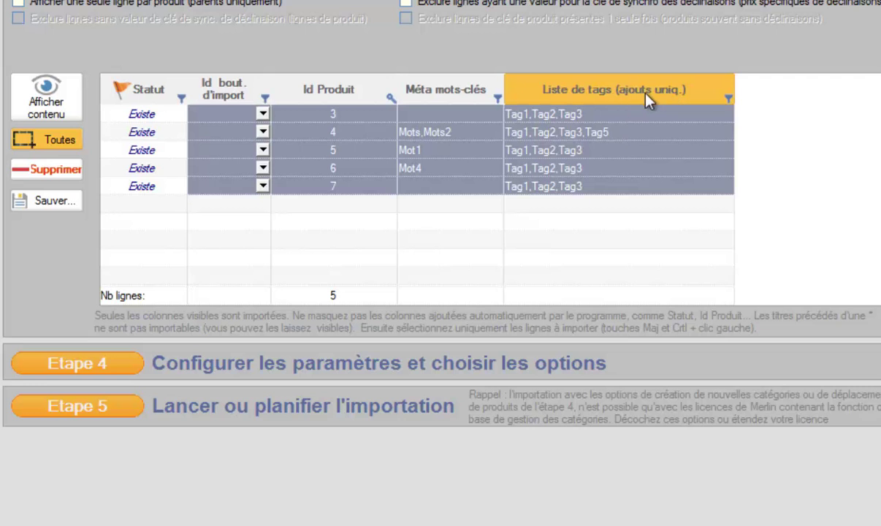
Remove Tag3 from product 6's tag list, leaving "Tag1,Tag2", and reselect all rows.
{"action": "left_click", "coordinate": [577, 168]}
{"action": "left_click", "coordinate": [560, 167]}
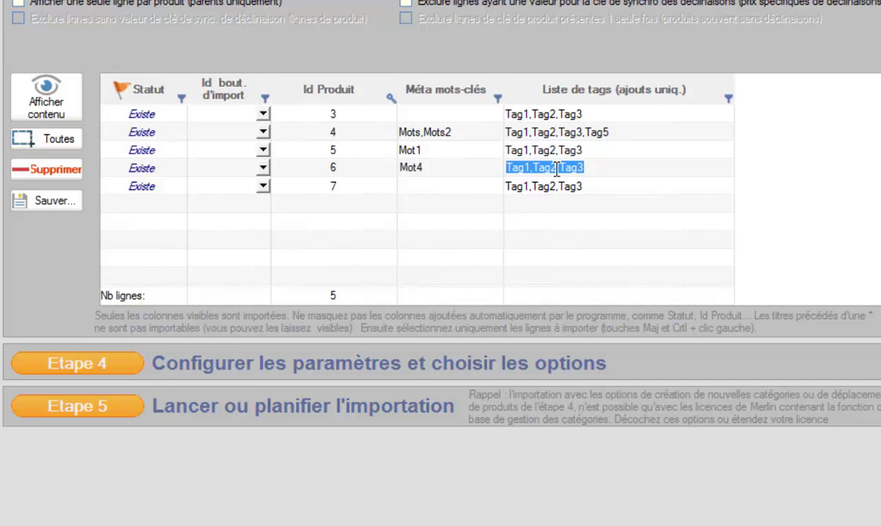
{"action": "left_click_drag", "start_coordinate": [556, 169], "coordinate": [598, 169]}
{"action": "key", "text": "Delete"}
{"action": "left_click", "coordinate": [596, 134]}
{"action": "left_click", "coordinate": [564, 170]}
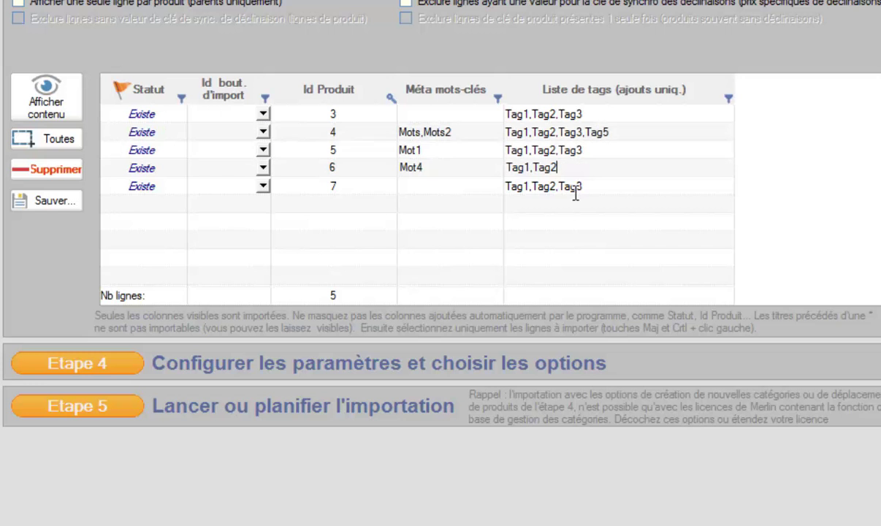
{"action": "left_click", "coordinate": [44, 142]}
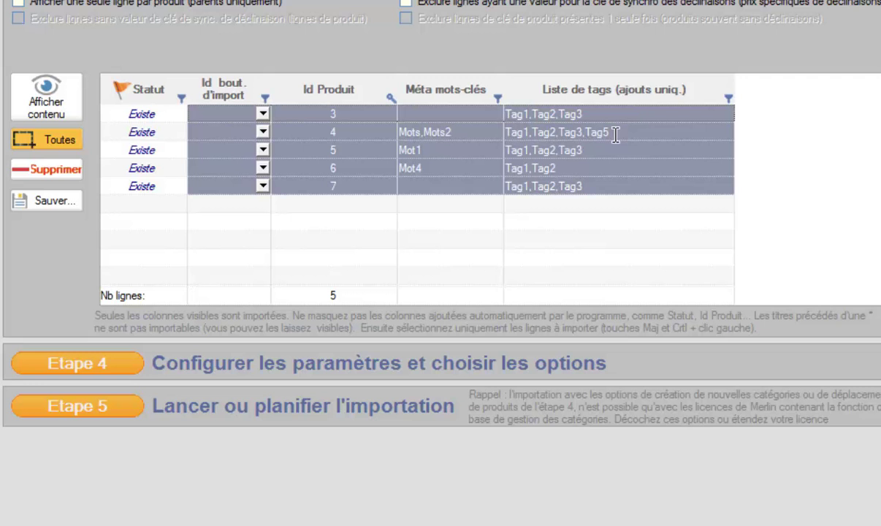
Change the Méta mots-clés of product 6 to "Motsdfsdfsdgdf" and select all rows for import.
{"action": "left_click", "coordinate": [427, 168]}
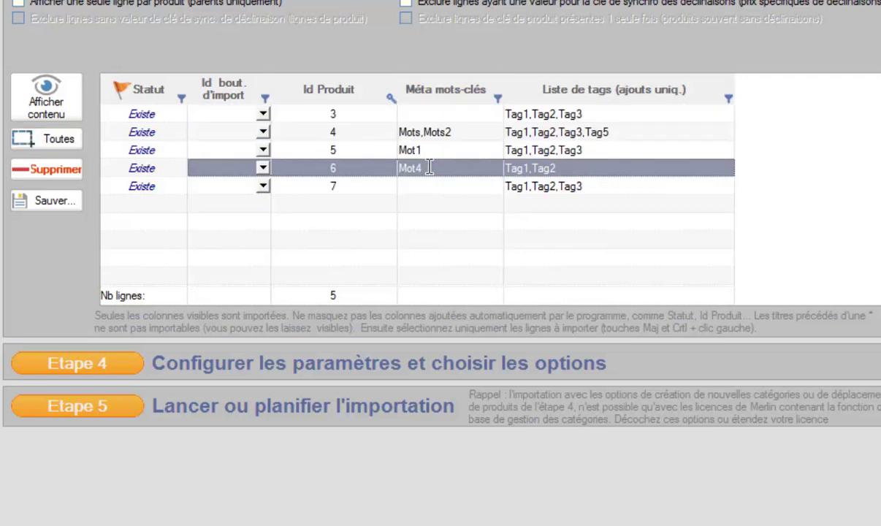
{"action": "left_click", "coordinate": [429, 167]}
{"action": "left_click", "coordinate": [429, 169]}
{"action": "key", "text": "BackSpace"}
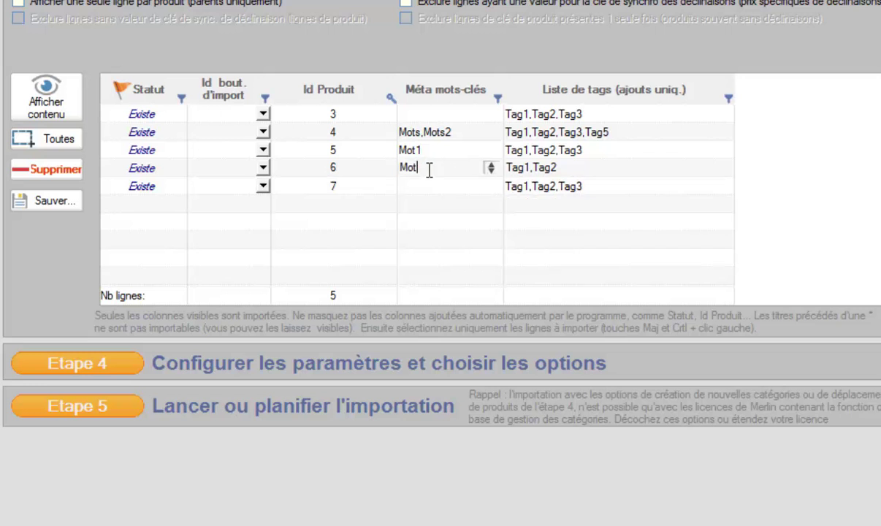
{"action": "type", "text": "sdfsdfsdgdf"}
{"action": "left_click", "coordinate": [449, 187]}
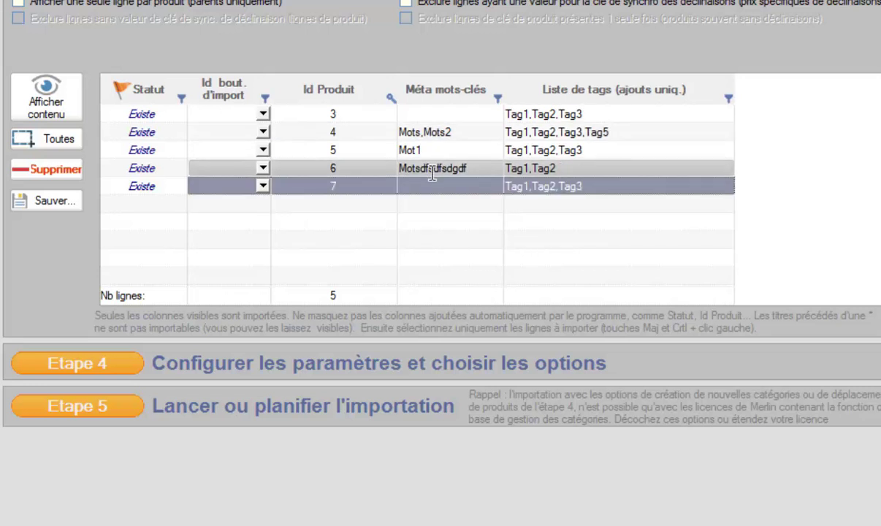
{"action": "left_click", "coordinate": [42, 140]}
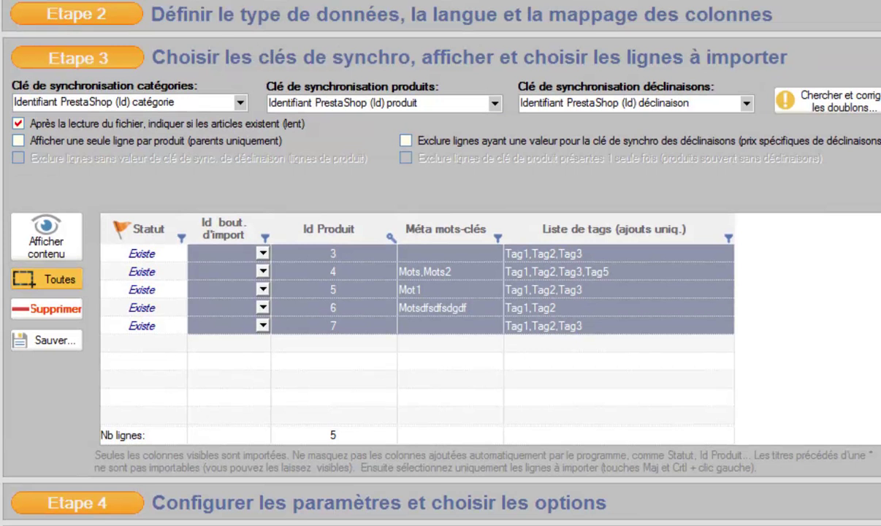
Review the default language and column mapping in Etape 2 and the import options in Etape 4.
{"action": "left_click", "coordinate": [72, 15]}
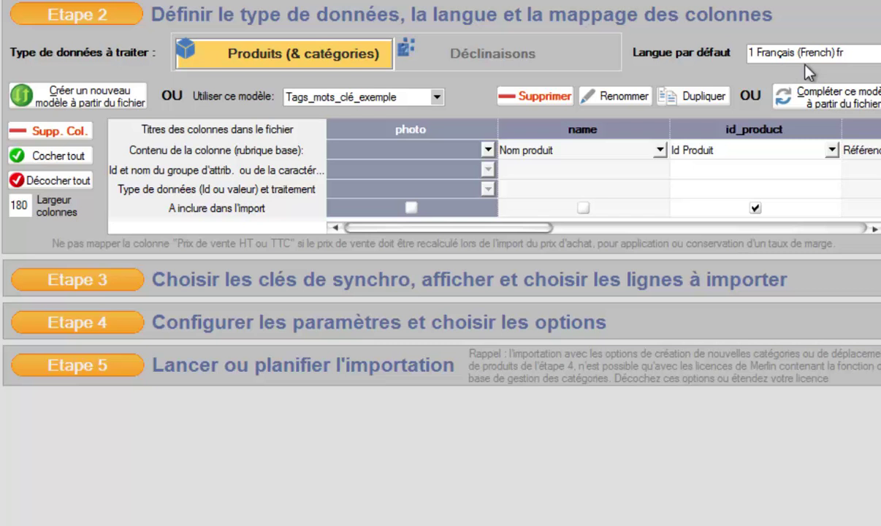
{"action": "left_click", "coordinate": [62, 279]}
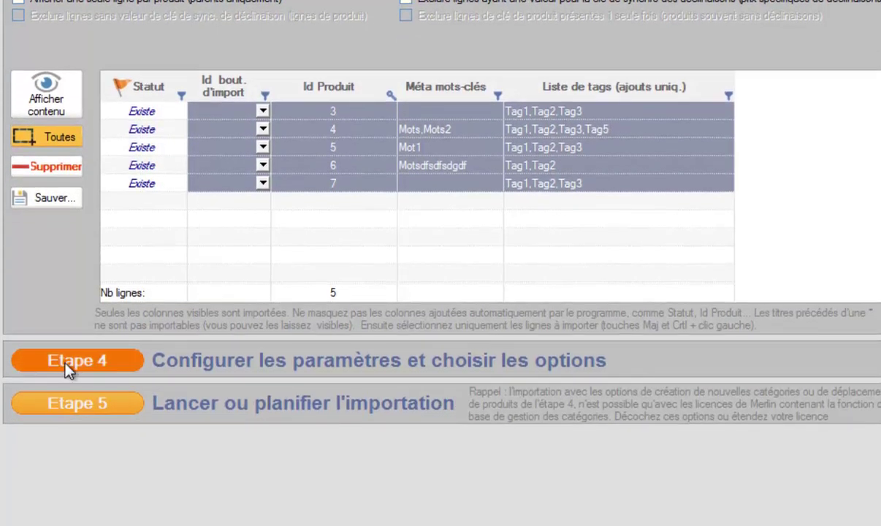
{"action": "left_click", "coordinate": [91, 505]}
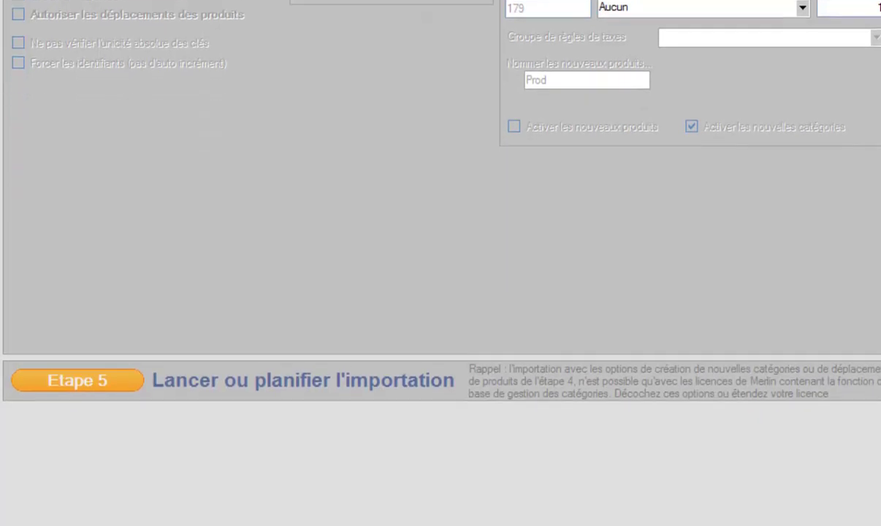
In Etape 5, import the selected rows into the PrestaShop database and return to the main window.
{"action": "left_click", "coordinate": [116, 511]}
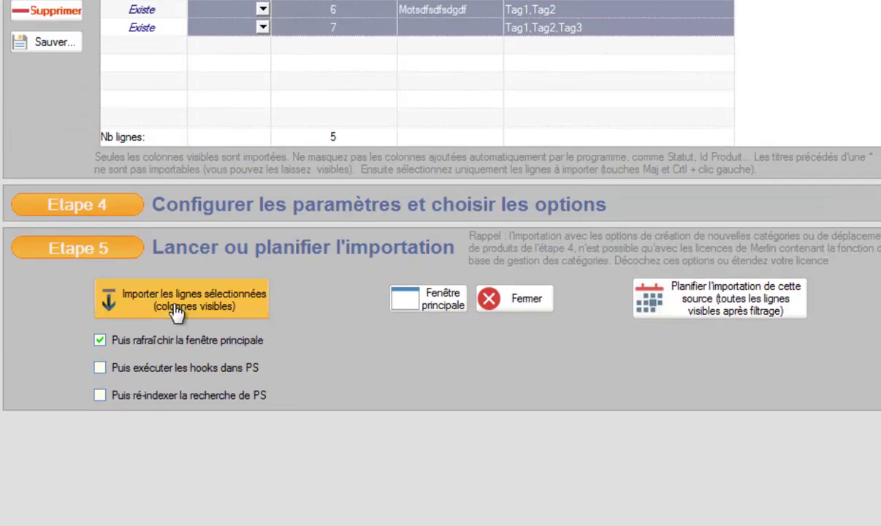
{"action": "left_click", "coordinate": [176, 310]}
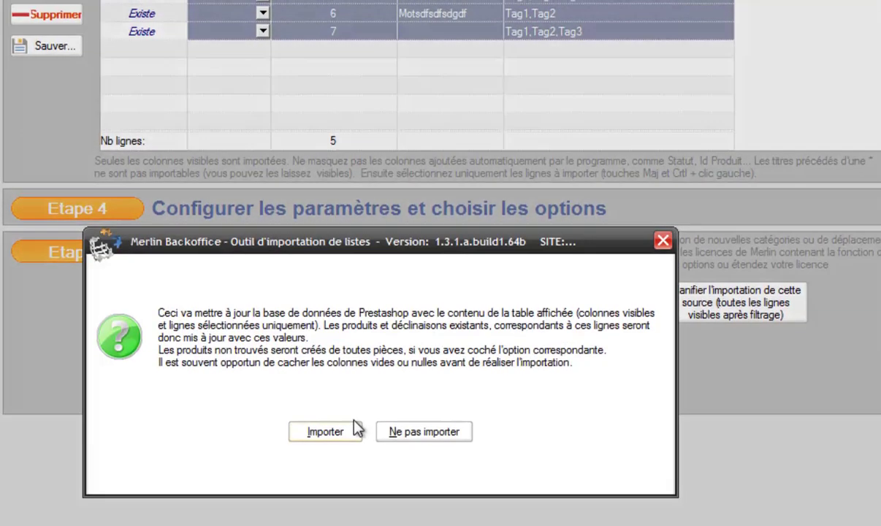
{"action": "left_click", "coordinate": [353, 426]}
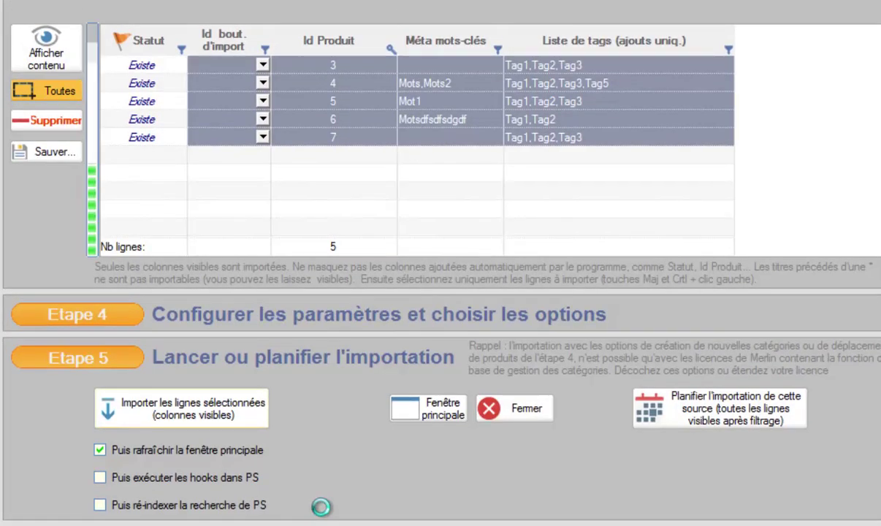
{"action": "left_click", "coordinate": [379, 509]}
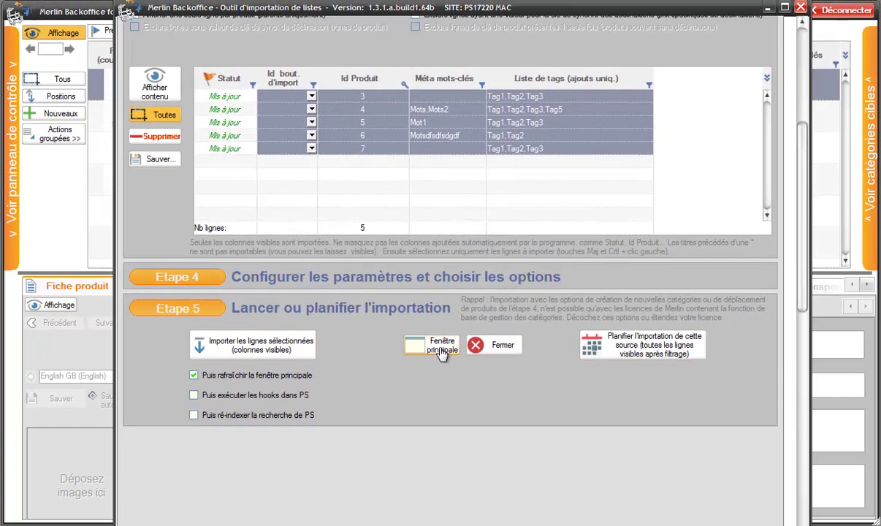
{"action": "left_click", "coordinate": [441, 348]}
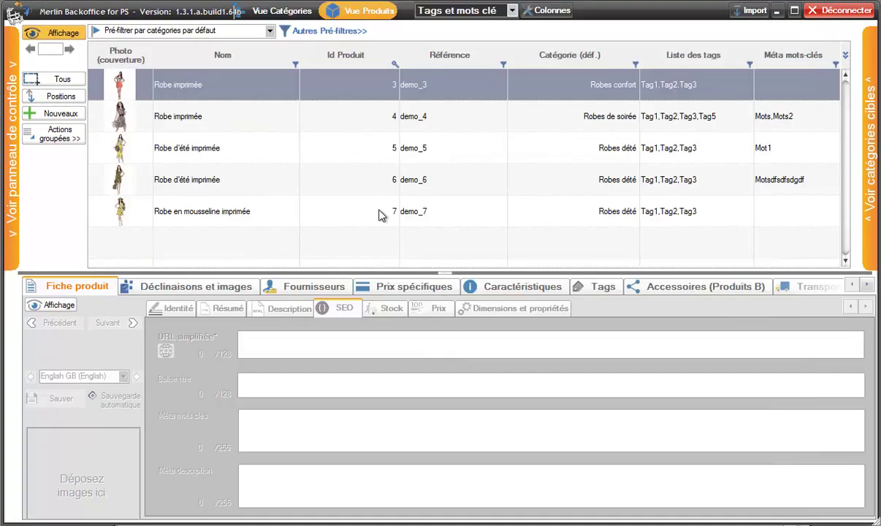
Display which tags are associated with product 4 in the main window.
{"action": "left_click", "coordinate": [187, 124]}
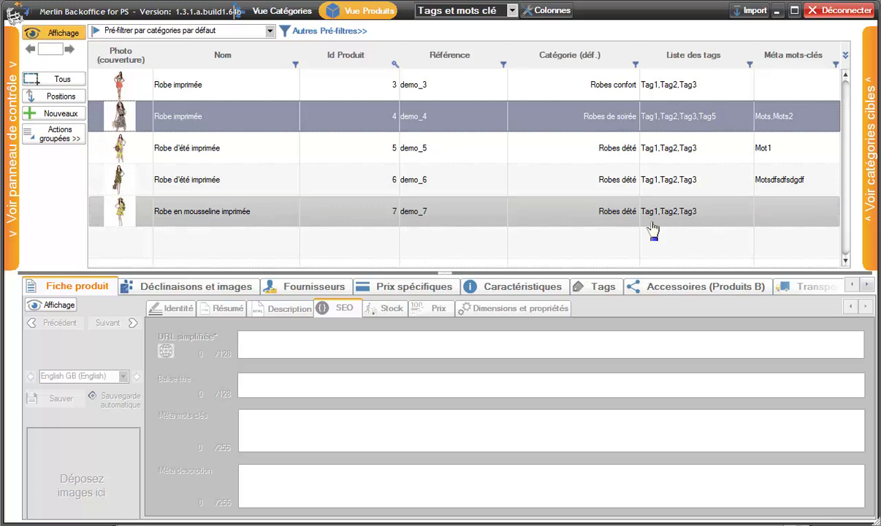
{"action": "left_click", "coordinate": [600, 286]}
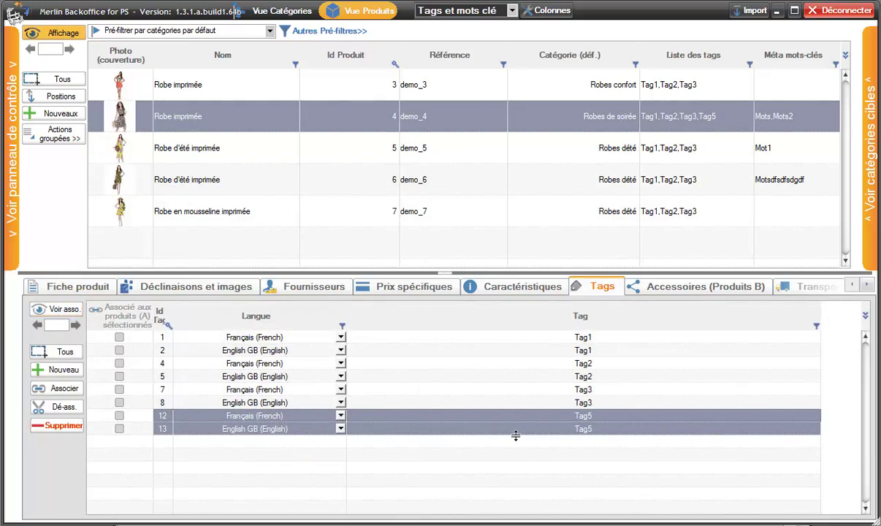
{"action": "left_click", "coordinate": [62, 313]}
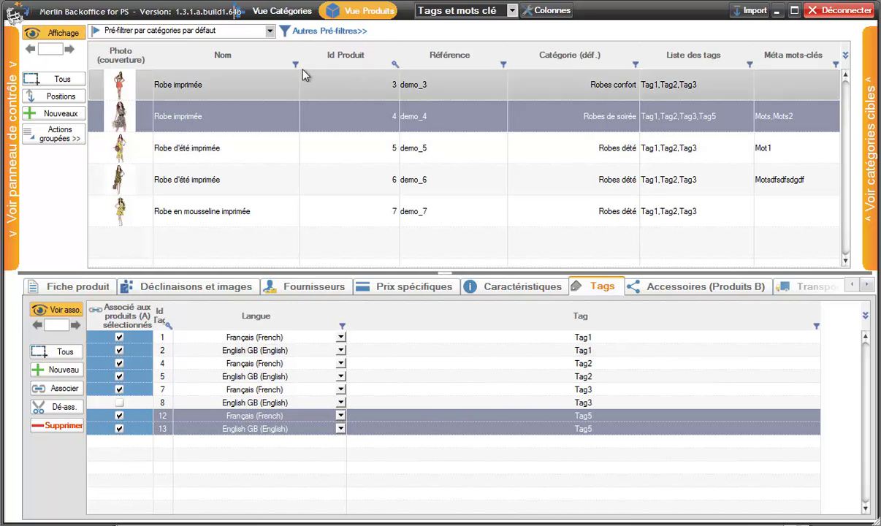
Check the tag associations across all products, then turn off the association display and select product 6.
{"action": "left_click", "coordinate": [51, 79]}
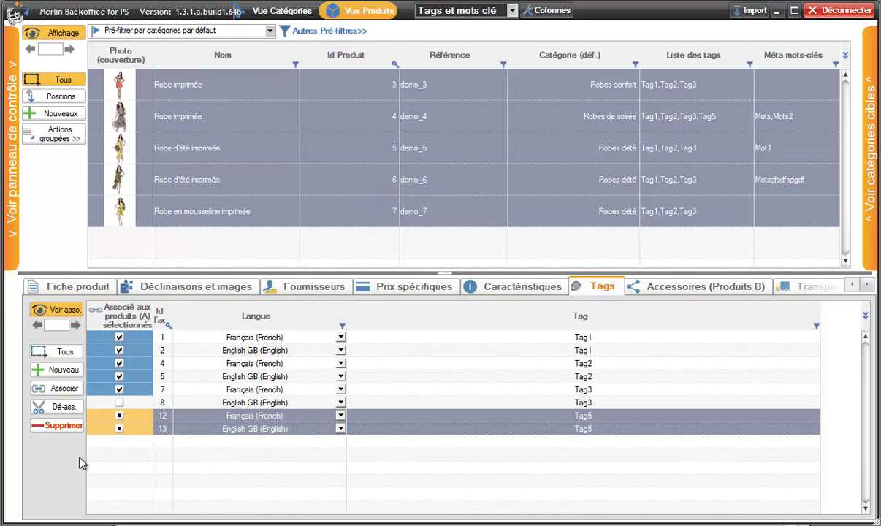
{"action": "left_click", "coordinate": [59, 312]}
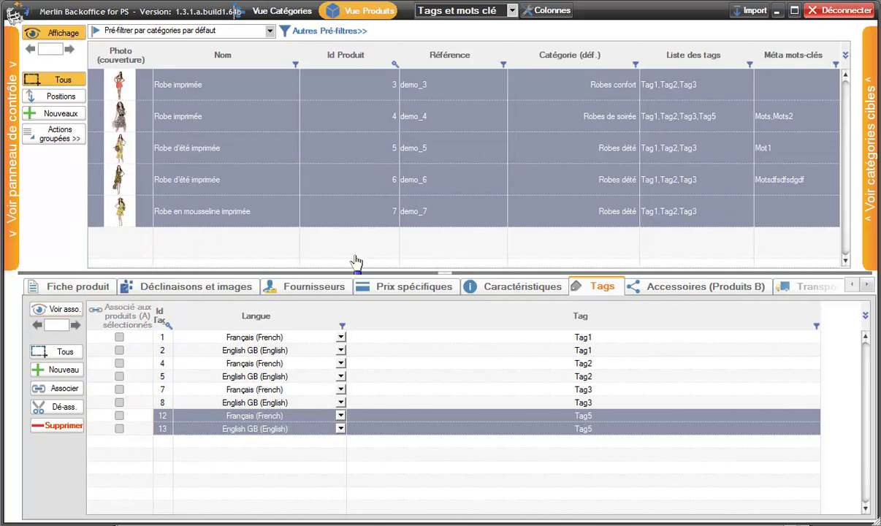
{"action": "left_click", "coordinate": [371, 184]}
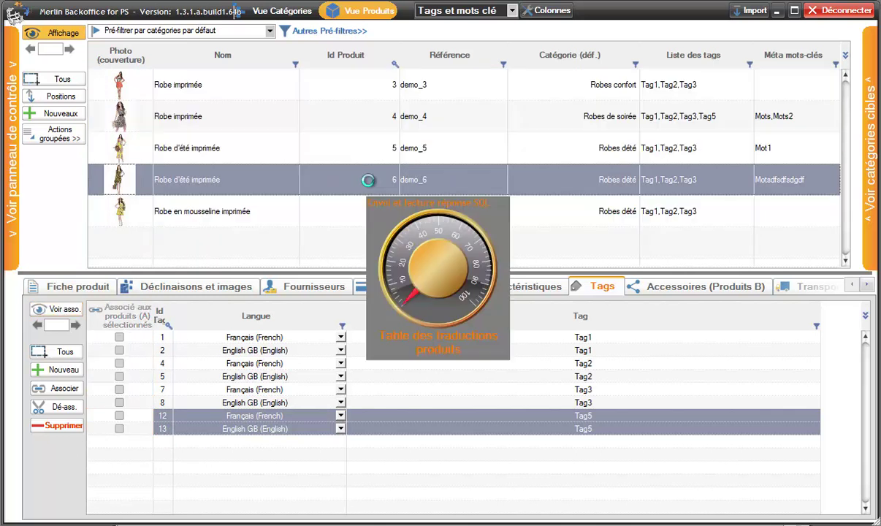